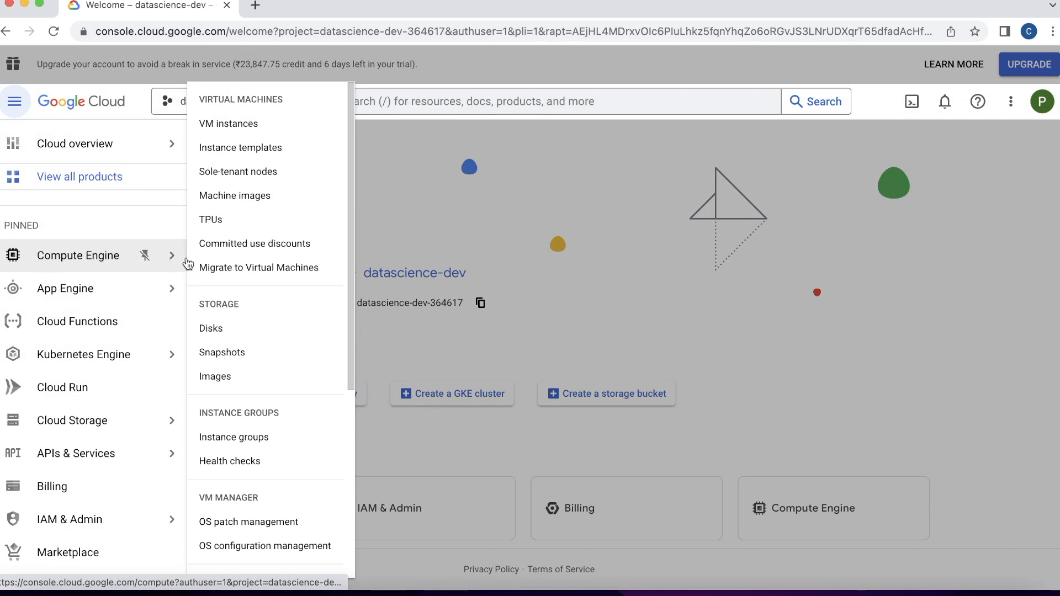
Start creating a new VM instance in Compute Engine and name it cloud-sprint-vm.
{"action": "left_click", "coordinate": [246, 132]}
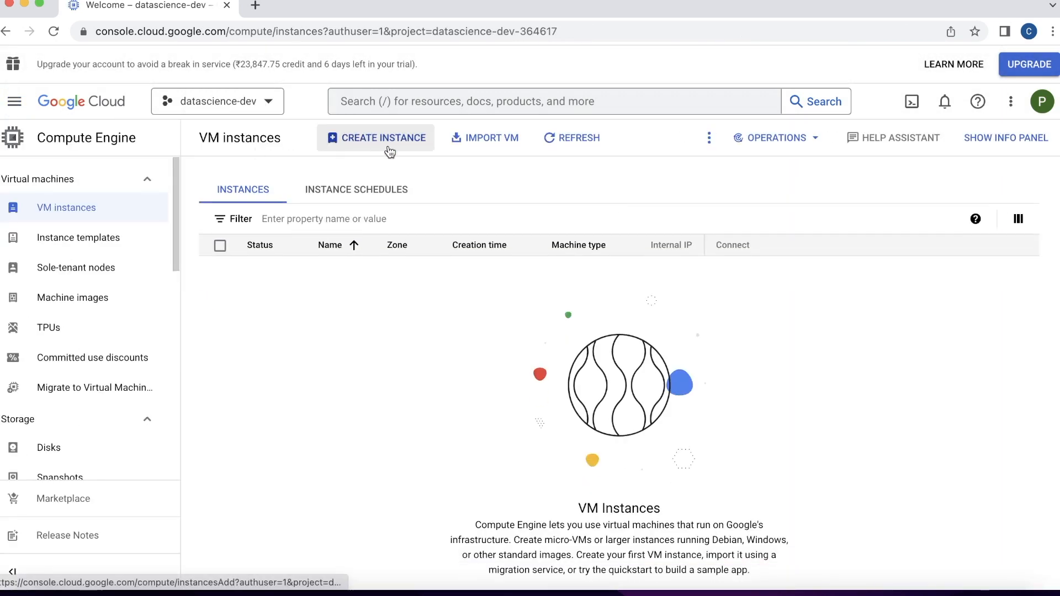
{"action": "left_click", "coordinate": [410, 146]}
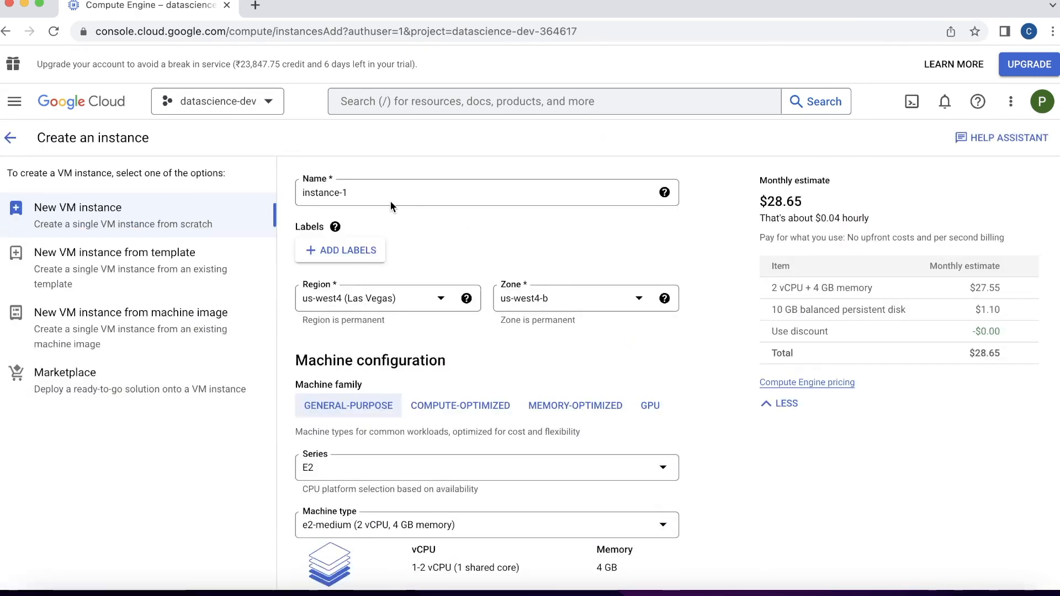
{"action": "triple_click", "coordinate": [375, 192]}
{"action": "type", "text": "cloud-sprint-vm"}
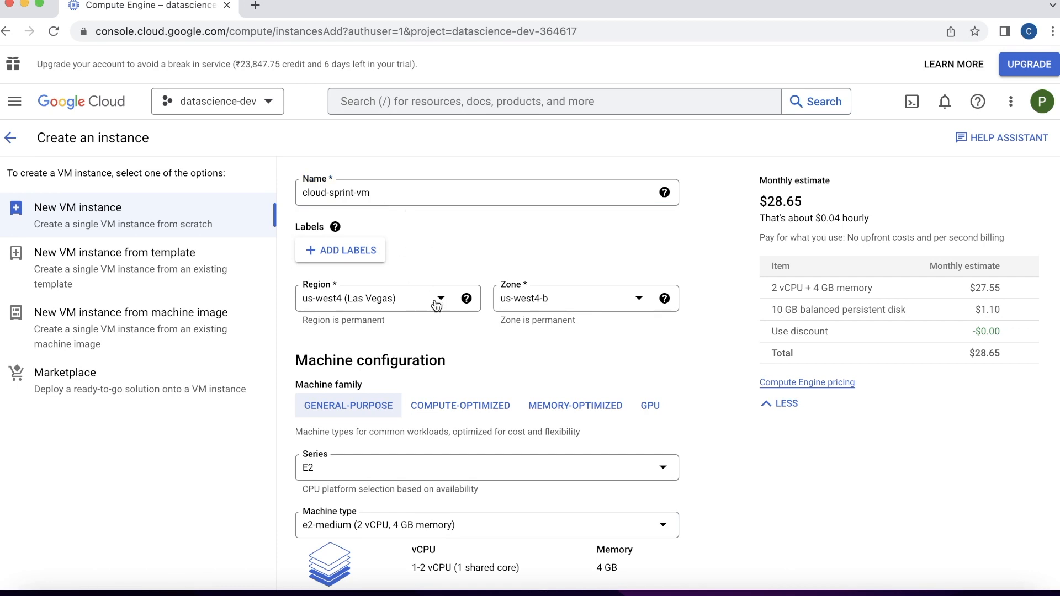
{"action": "left_click_drag", "start_coordinate": [335, 320], "coordinate": [538, 346]}
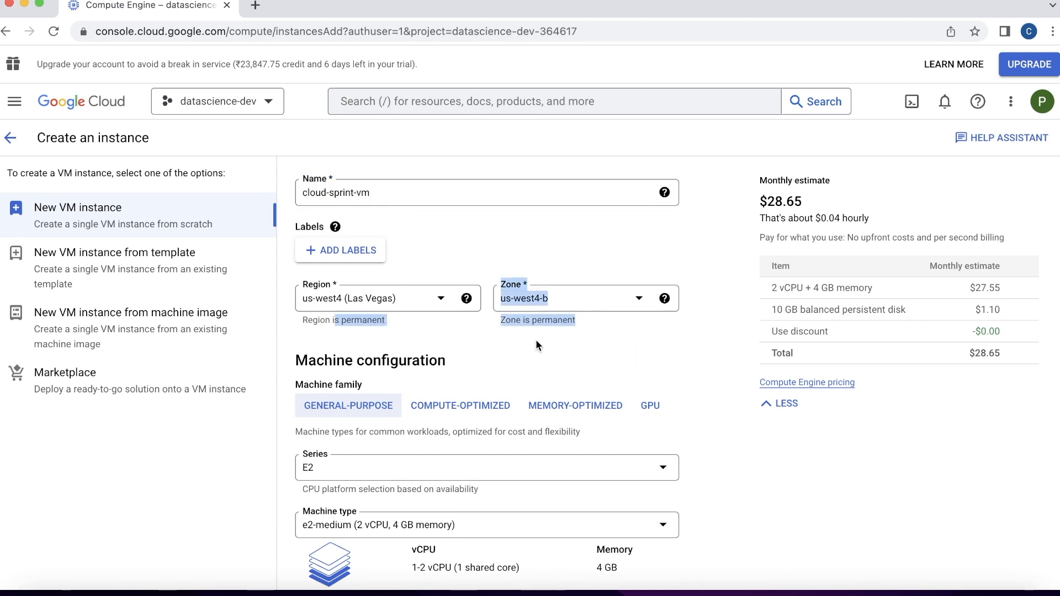
Examine the series options available for the general-purpose machine family.
{"action": "scroll", "coordinate": [648, 370], "scroll_direction": "down", "scroll_amount": 3}
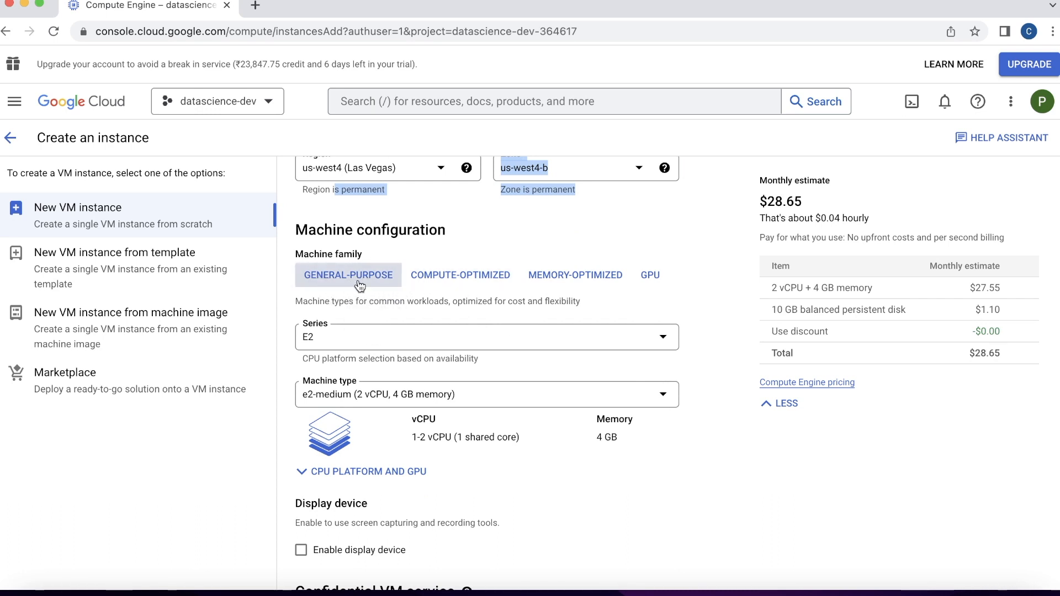
{"action": "left_click", "coordinate": [366, 337]}
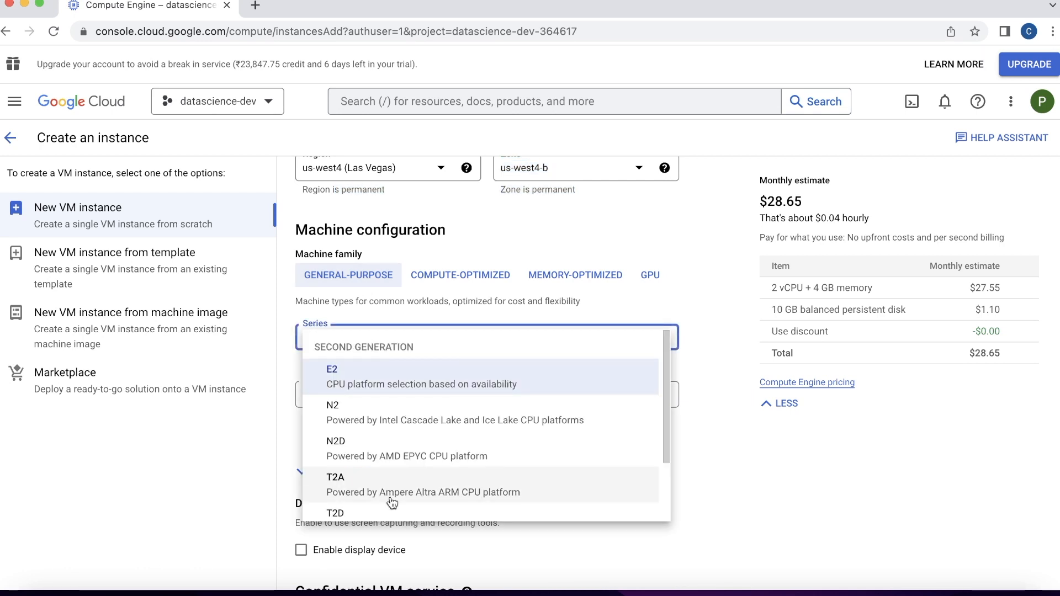
{"action": "scroll", "coordinate": [392, 503], "scroll_direction": "down", "scroll_amount": 3}
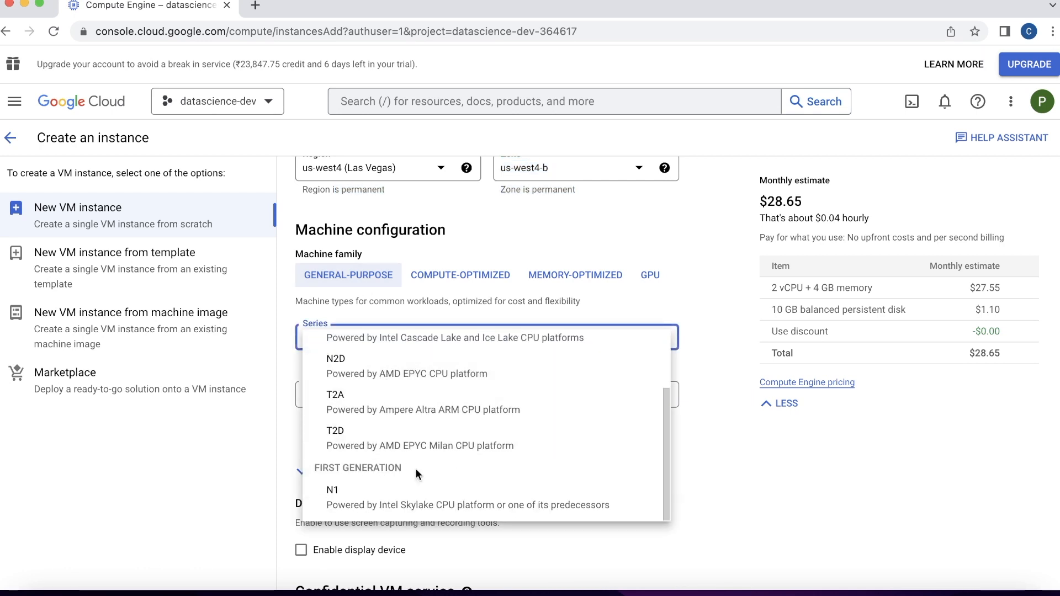
{"action": "scroll", "coordinate": [416, 452], "scroll_direction": "up", "scroll_amount": 3}
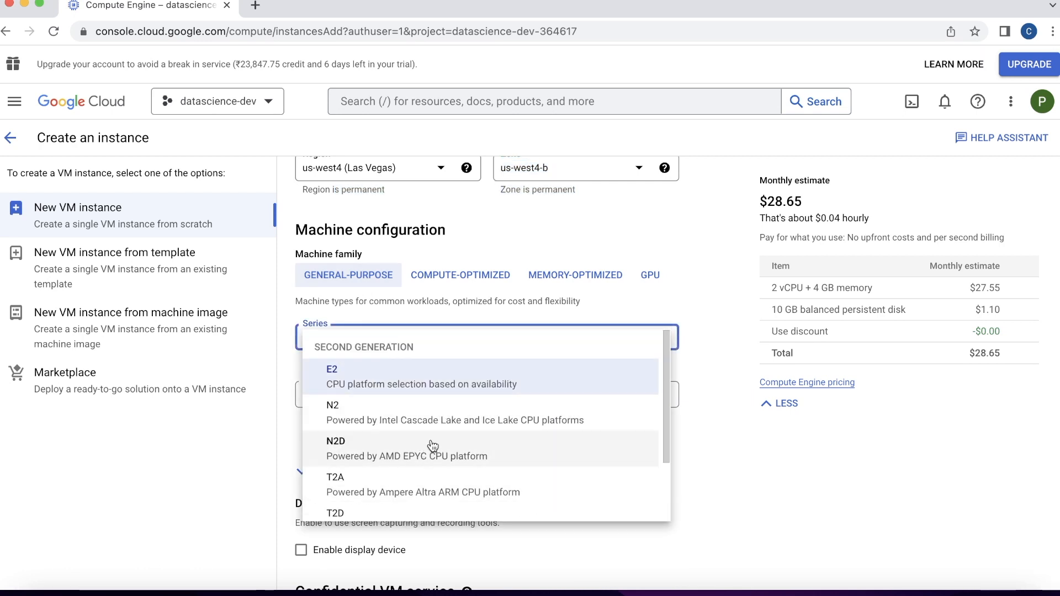
{"action": "scroll", "coordinate": [424, 453], "scroll_direction": "down", "scroll_amount": 3}
{"action": "scroll", "coordinate": [425, 452], "scroll_direction": "up", "scroll_amount": 3}
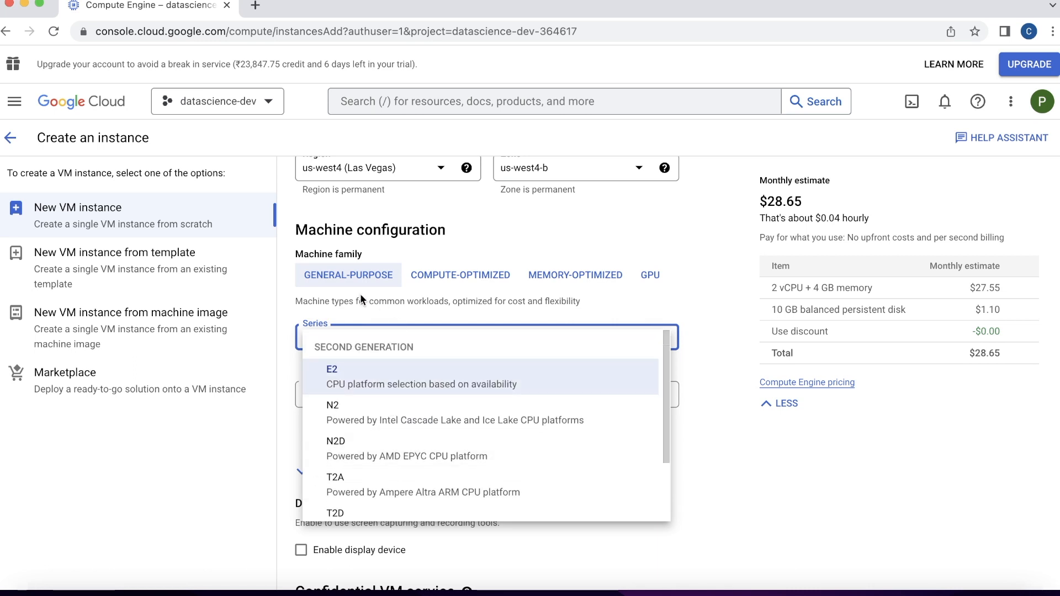
Look through the compute-optimized, memory-optimized and GPU machine families, ending back on the general-purpose family.
{"action": "left_click", "coordinate": [459, 274]}
{"action": "left_click", "coordinate": [459, 274]}
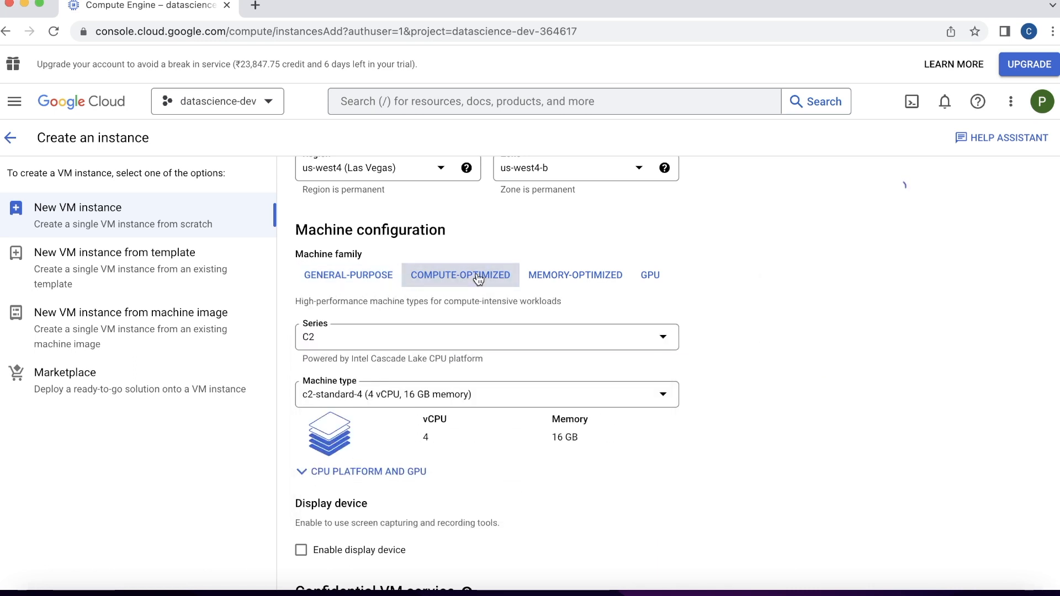
{"action": "left_click_drag", "start_coordinate": [340, 301], "coordinate": [556, 302]}
{"action": "left_click", "coordinate": [461, 345]}
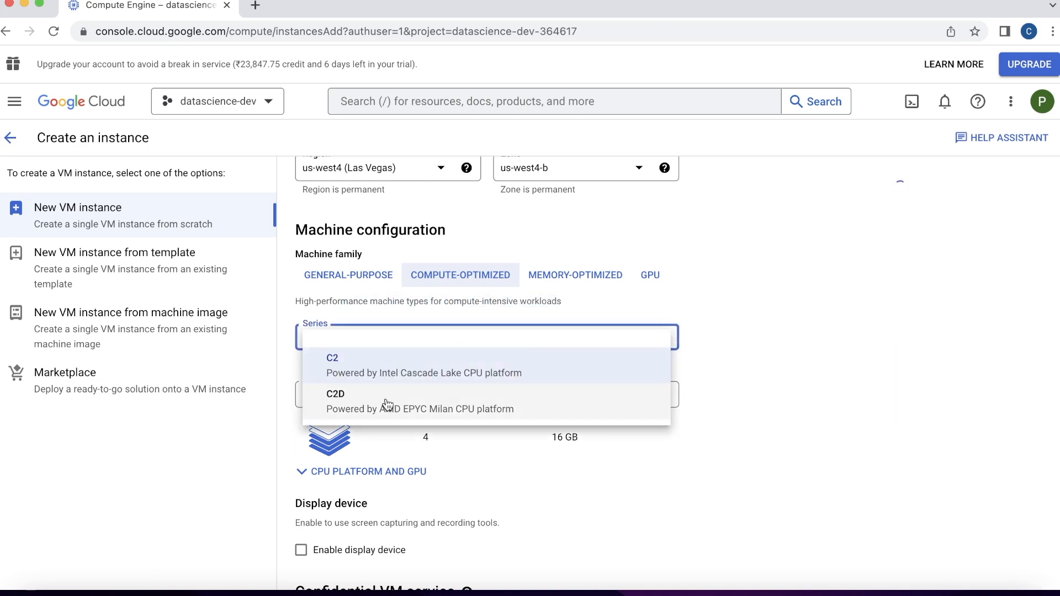
{"action": "left_click", "coordinate": [555, 281]}
{"action": "left_click", "coordinate": [555, 282]}
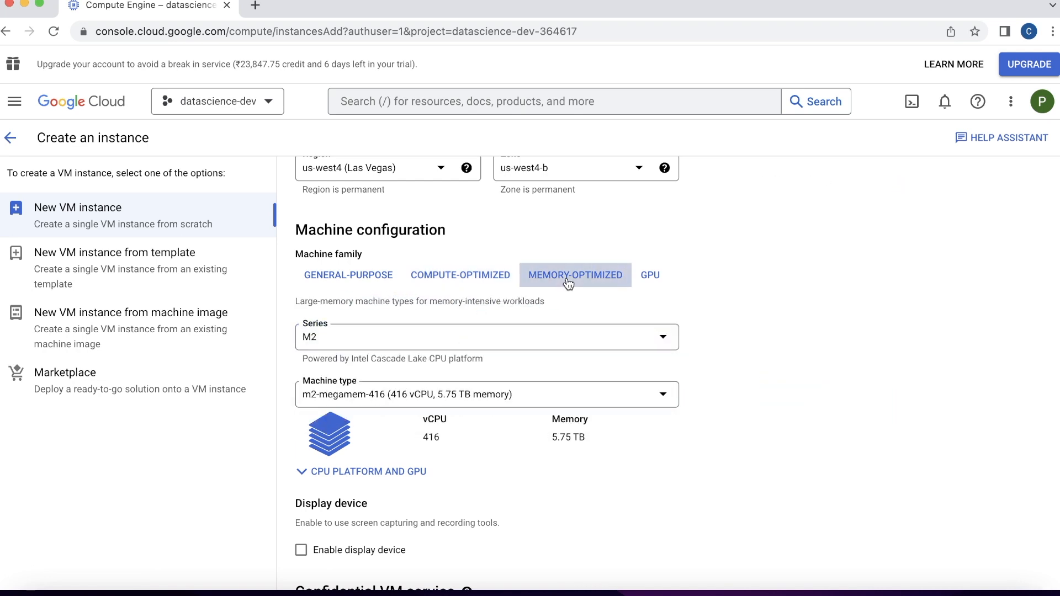
{"action": "left_click", "coordinate": [412, 337]}
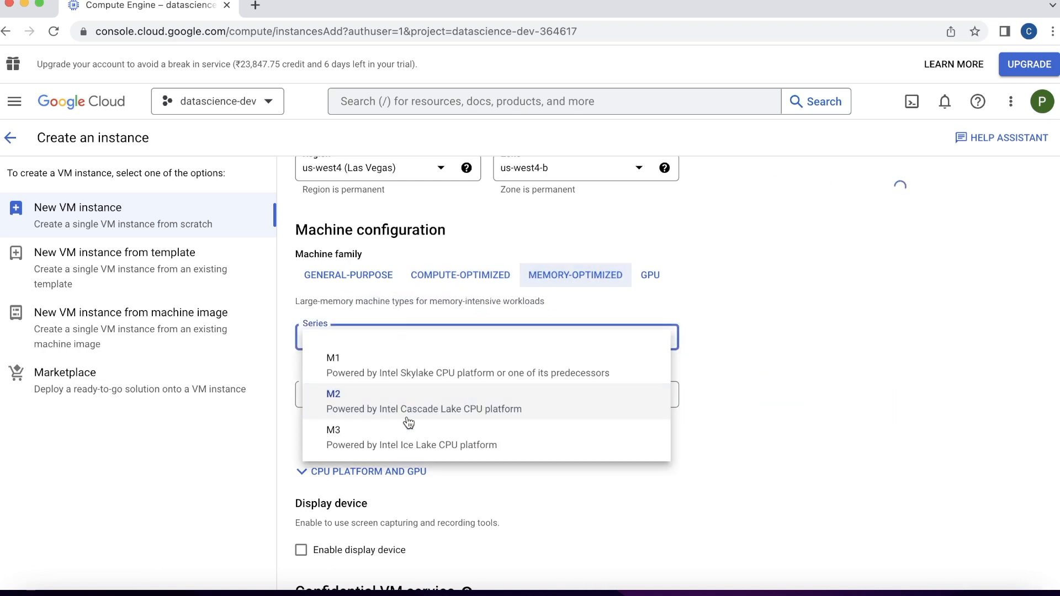
{"action": "left_click", "coordinate": [661, 276]}
{"action": "left_click", "coordinate": [654, 276]}
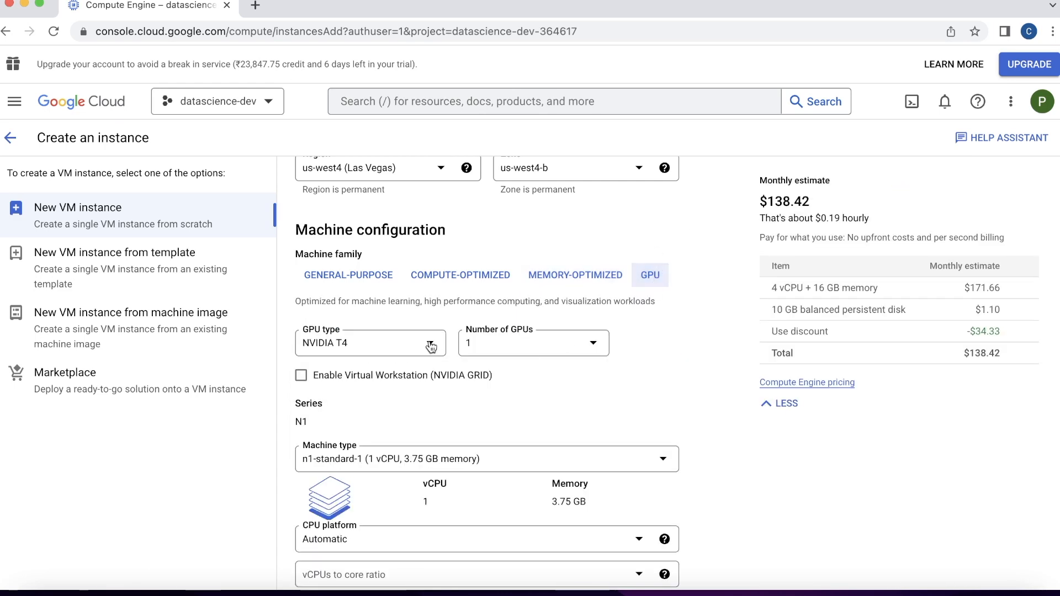
{"action": "left_click", "coordinate": [338, 287]}
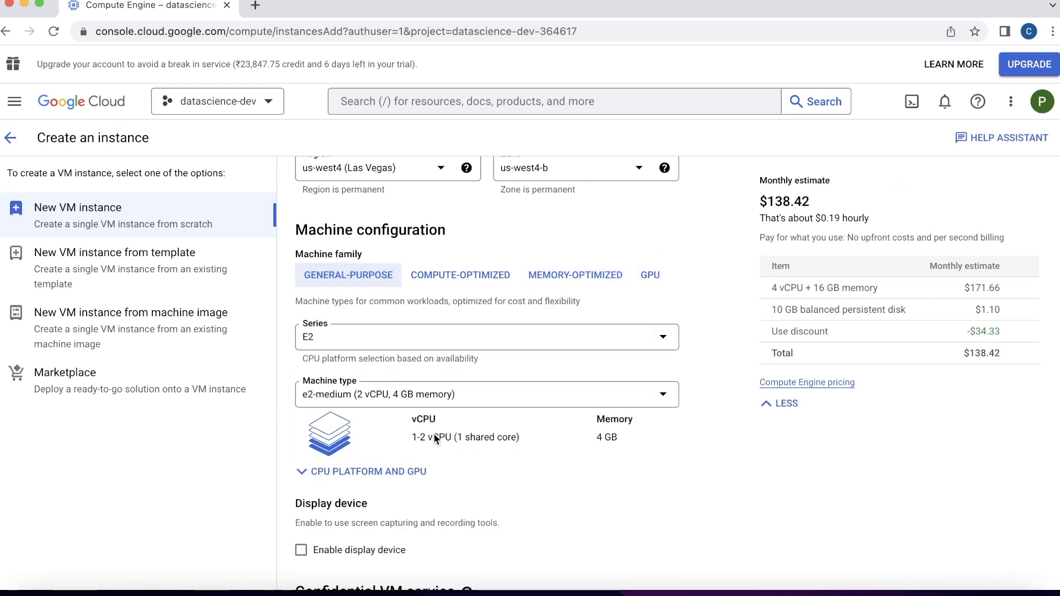
Check the required machine type on the Case Study slide in Keynote and set the instance's machine type to e2-standard-2.
{"action": "key", "text": "super+Tab"}
{"action": "left_click_drag", "start_coordinate": [290, 291], "coordinate": [377, 292]}
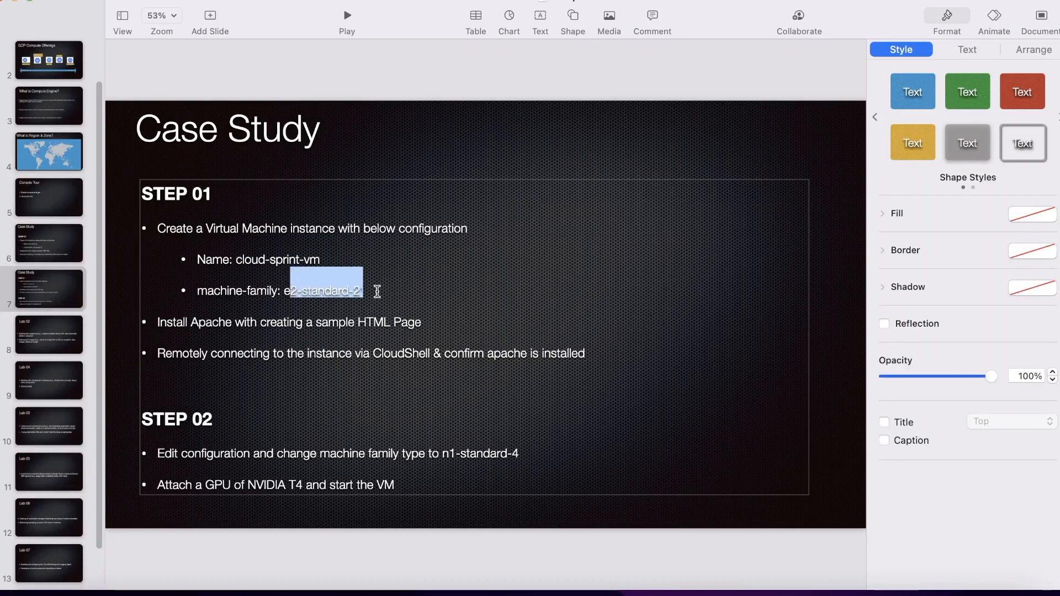
{"action": "key", "text": "super+Tab"}
{"action": "left_click", "coordinate": [379, 399]}
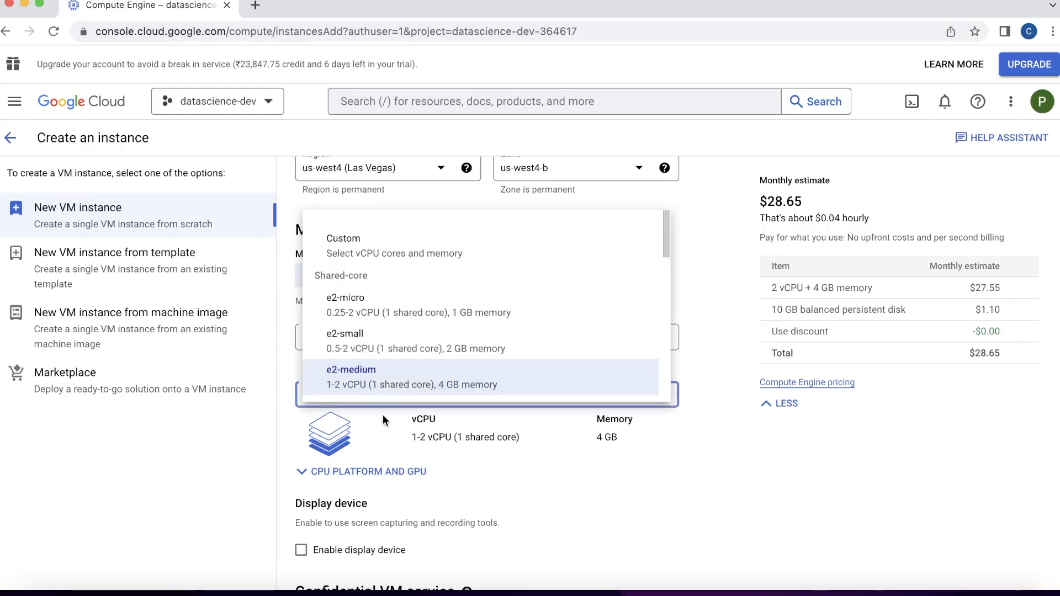
{"action": "scroll", "coordinate": [376, 340], "scroll_direction": "down", "scroll_amount": 5}
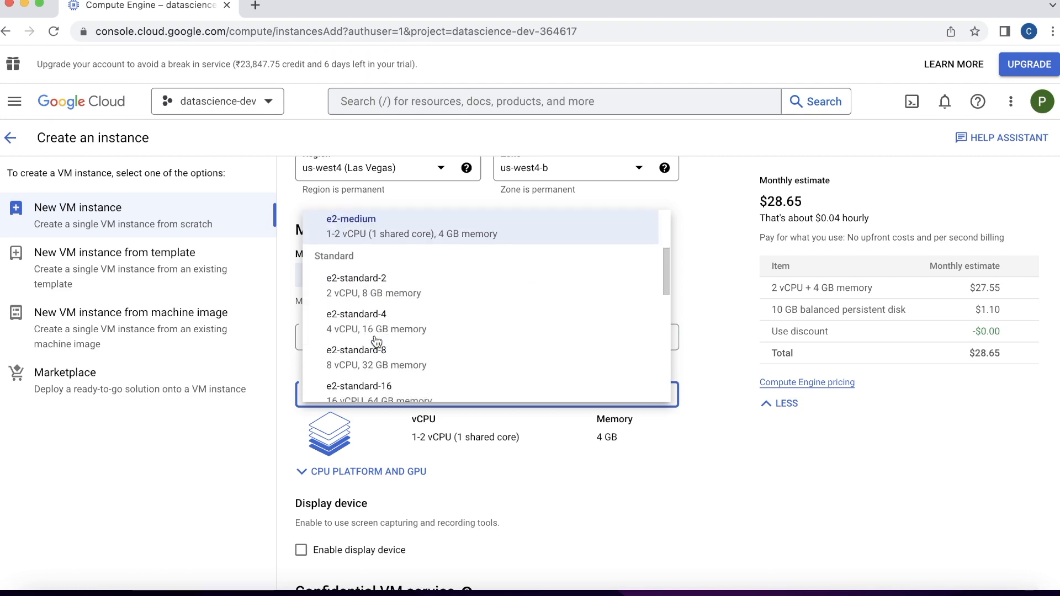
{"action": "left_click", "coordinate": [376, 292]}
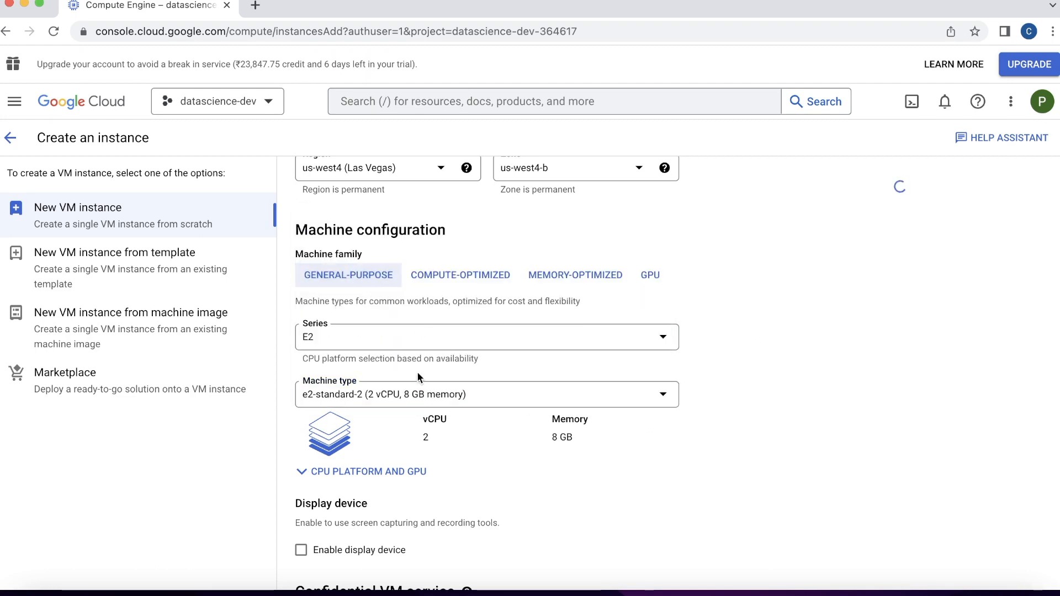
Expand the CPU platform and GPU settings and check the Apache installation requirement on the Case Study slide in Keynote.
{"action": "scroll", "coordinate": [433, 463], "scroll_direction": "down", "scroll_amount": 4}
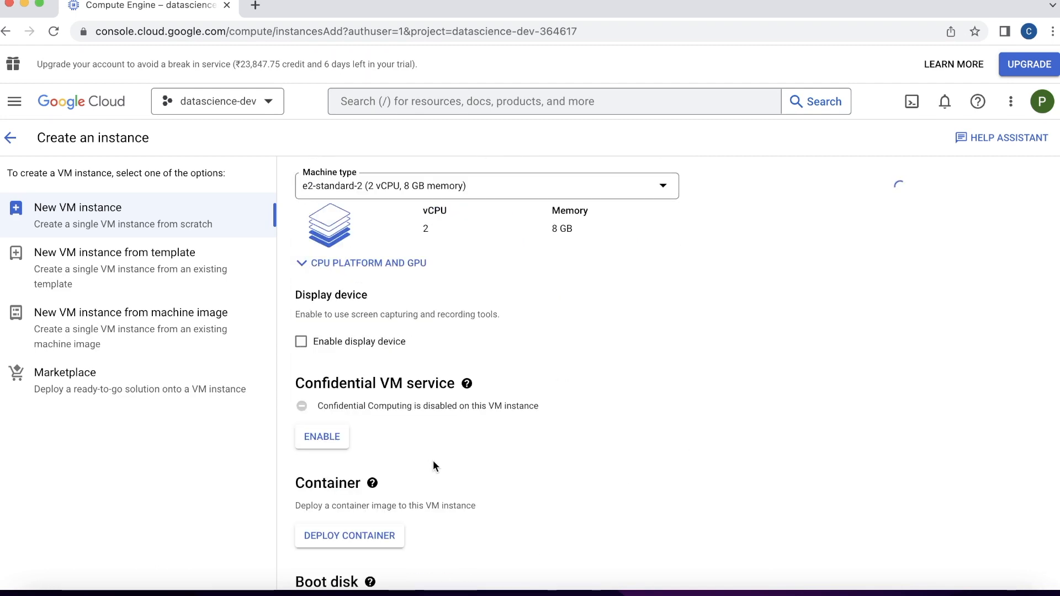
{"action": "left_click", "coordinate": [373, 260]}
{"action": "scroll", "coordinate": [537, 462], "scroll_direction": "down", "scroll_amount": 5}
{"action": "scroll", "coordinate": [535, 463], "scroll_direction": "down", "scroll_amount": 12}
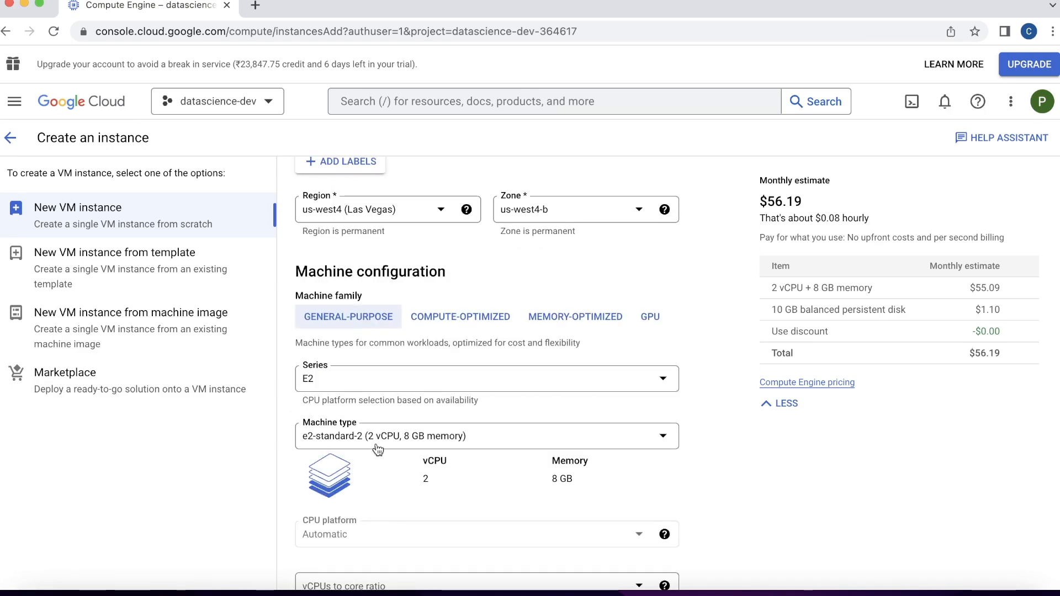
{"action": "key", "text": "super+Tab"}
{"action": "left_click", "coordinate": [206, 331]}
{"action": "left_click_drag", "start_coordinate": [157, 321], "coordinate": [436, 322]}
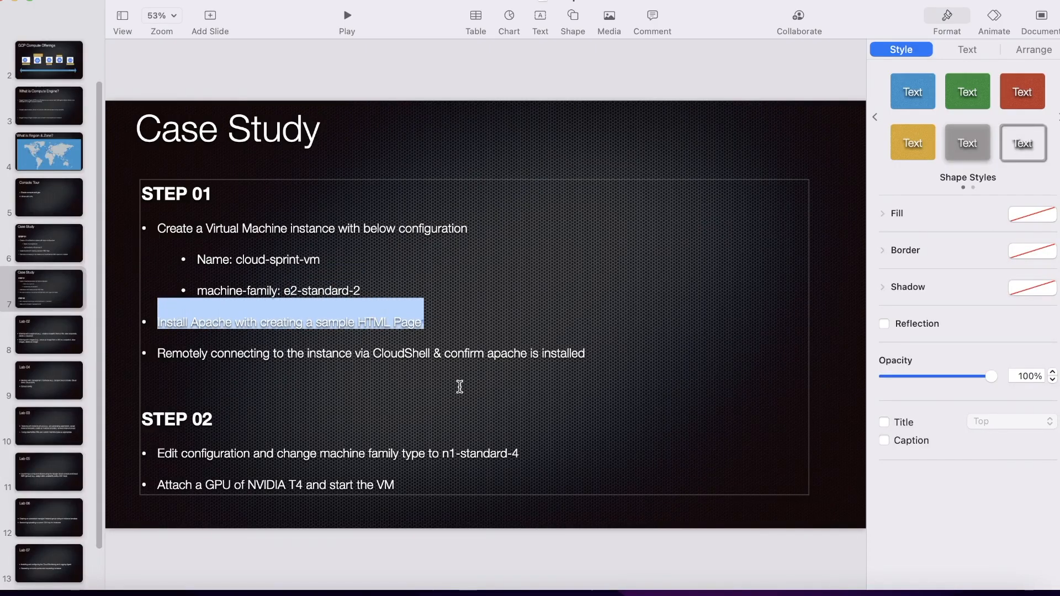
{"action": "key", "text": "super+Tab"}
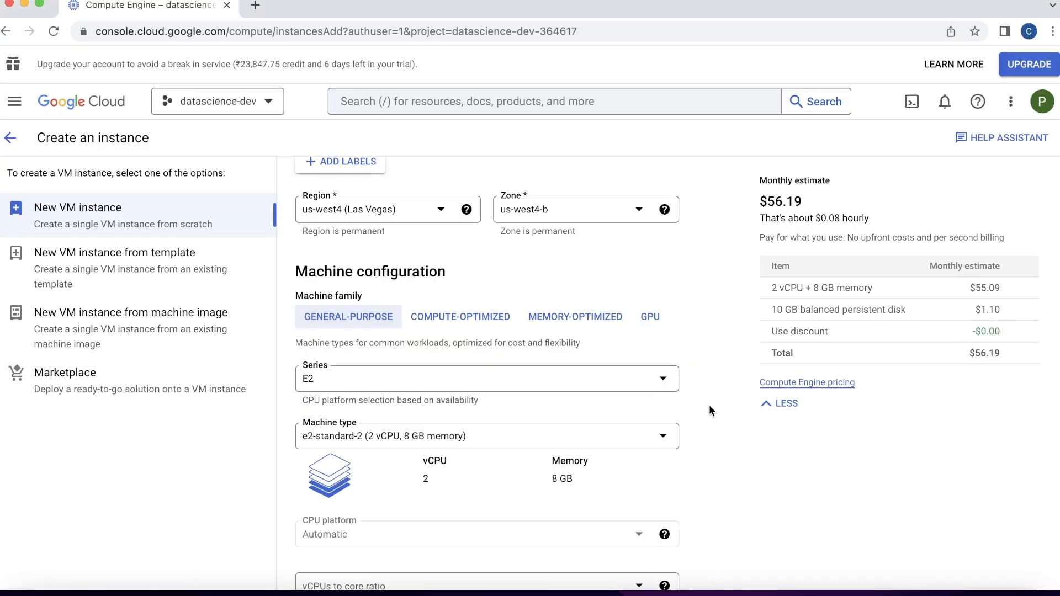
Add a Bash startup script that runs apt update, installs apache2 and writes "Linux startup script added directly." as HTML to /var/www/html/index.html.
{"action": "scroll", "coordinate": [709, 410], "scroll_direction": "down", "scroll_amount": 20}
{"action": "scroll", "coordinate": [709, 414], "scroll_direction": "down", "scroll_amount": 8}
{"action": "left_click", "coordinate": [350, 418]}
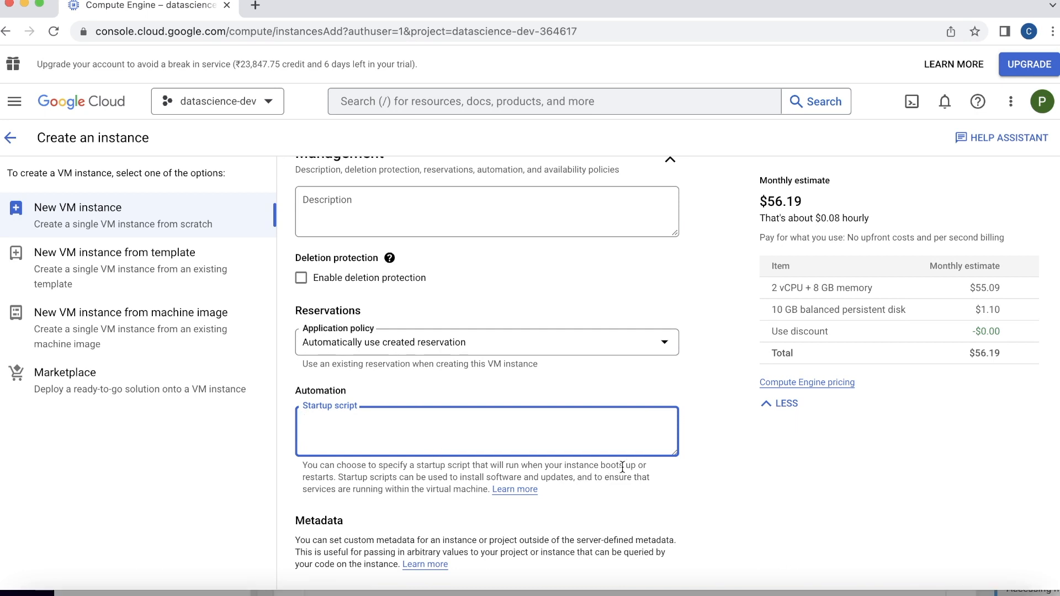
{"action": "left_click_drag", "start_coordinate": [644, 464], "coordinate": [550, 466]}
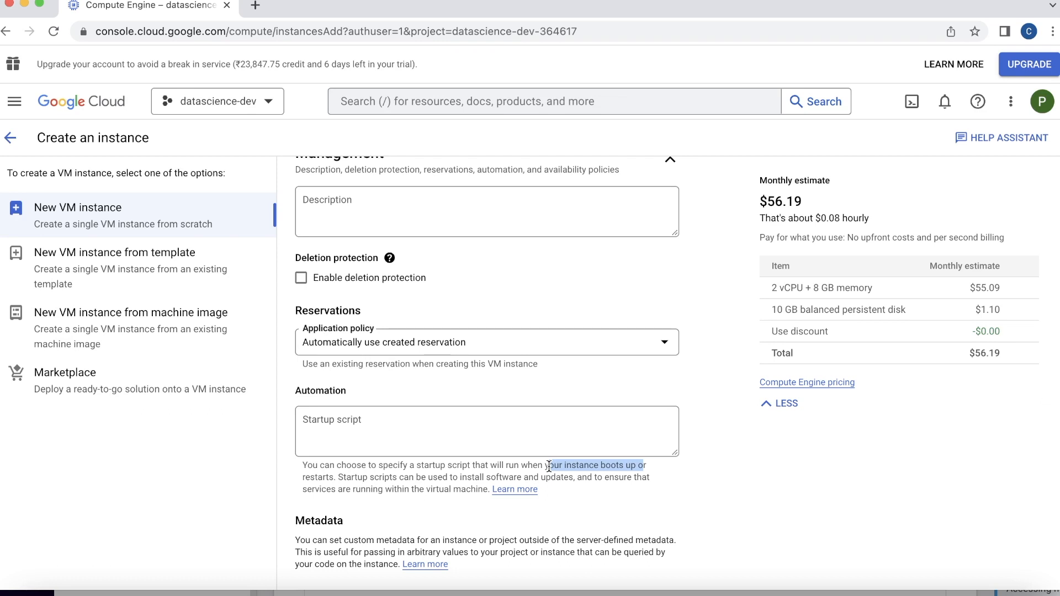
{"action": "left_click_drag", "start_coordinate": [342, 476], "coordinate": [542, 477]}
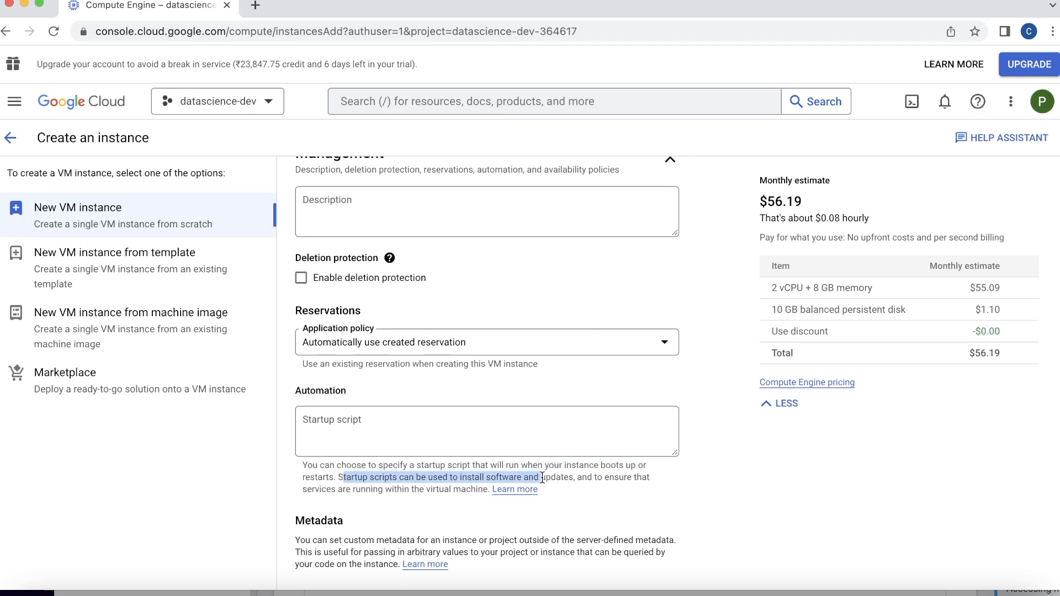
{"action": "left_click_drag", "start_coordinate": [346, 489], "coordinate": [473, 489]}
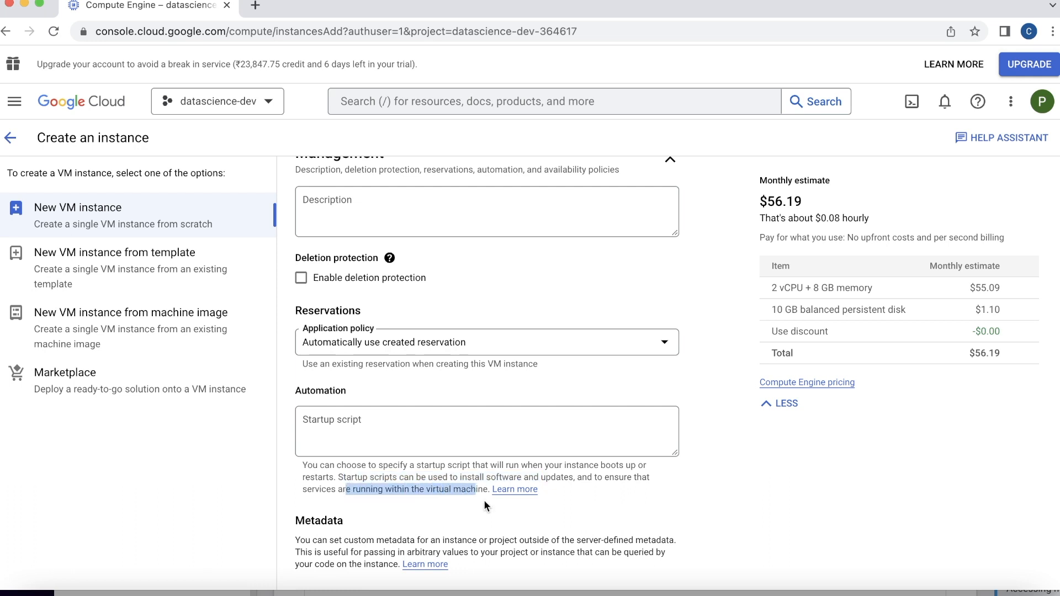
{"action": "left_click", "coordinate": [397, 433]}
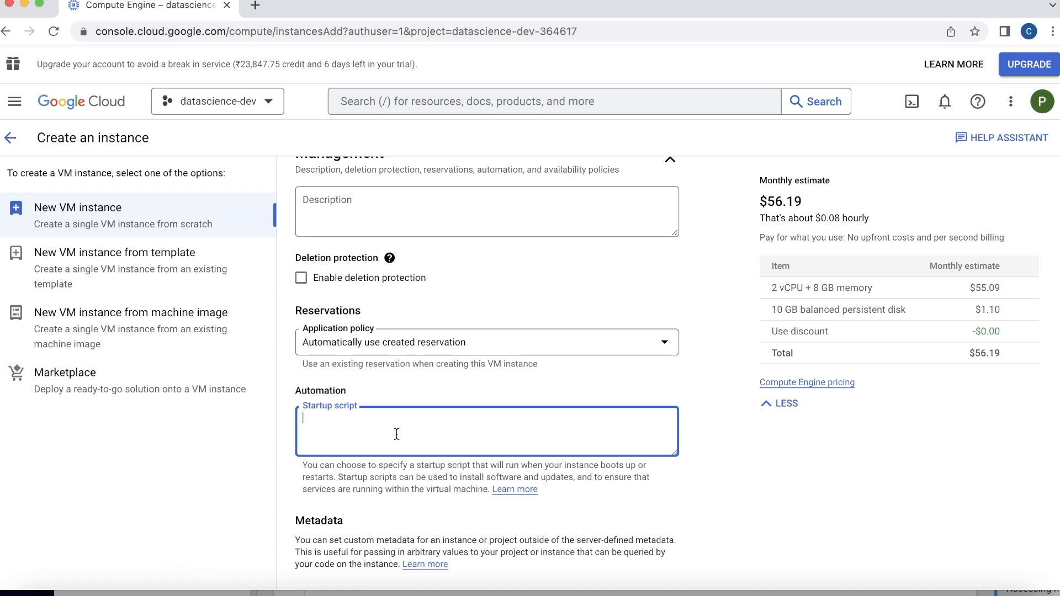
{"action": "type", "text": "#! /bin/bash apt update apt -y install apache2 cat <<EOF > /var/www/html/index.html <html><body><p>Linux startup script added directly.</p></body></html>"}
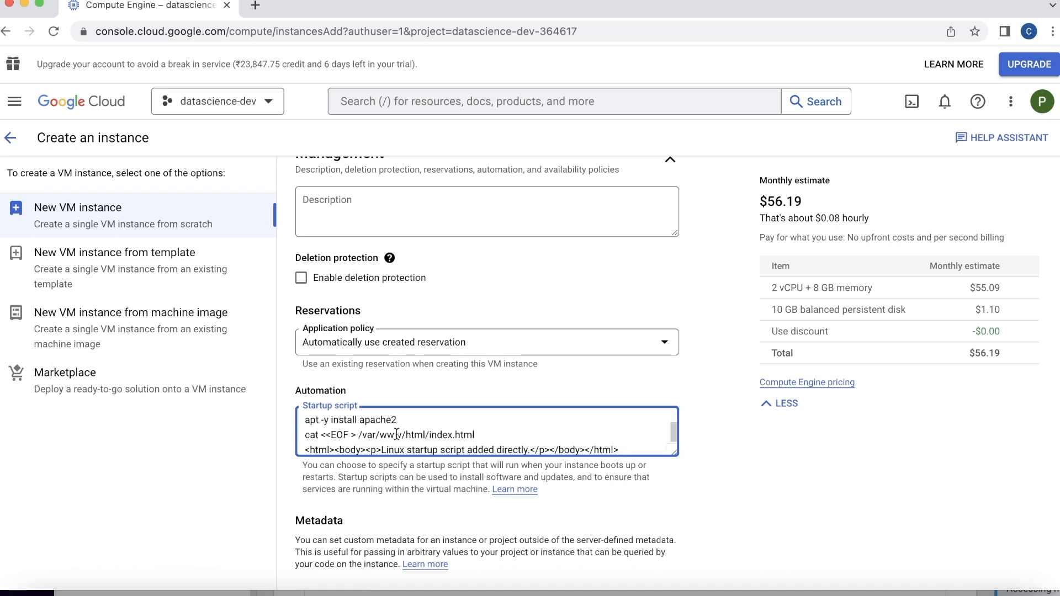
Enlarge the startup script box and review the update, Apache installation and HTML page lines.
{"action": "left_click_drag", "start_coordinate": [675, 453], "coordinate": [688, 516]}
{"action": "left_click_drag", "start_coordinate": [306, 434], "coordinate": [392, 434]}
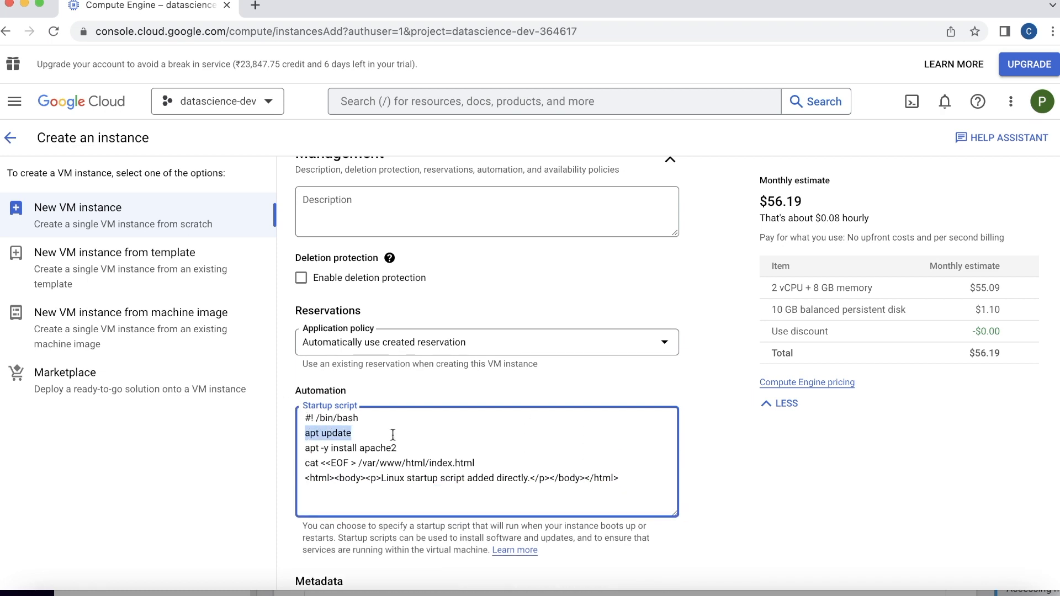
{"action": "left_click_drag", "start_coordinate": [404, 447], "coordinate": [488, 460]}
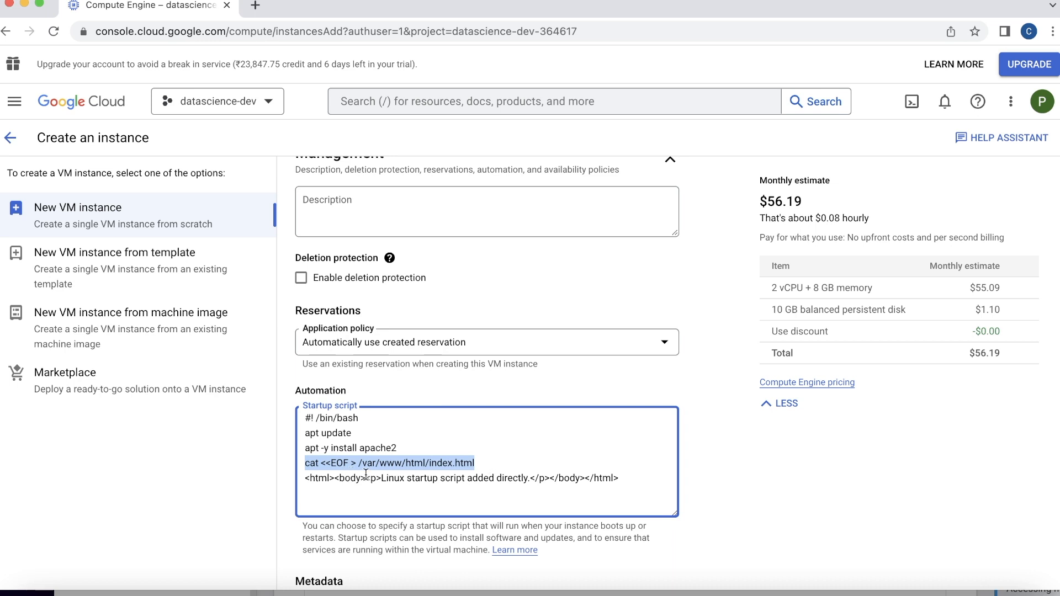
{"action": "left_click_drag", "start_coordinate": [388, 478], "coordinate": [538, 476]}
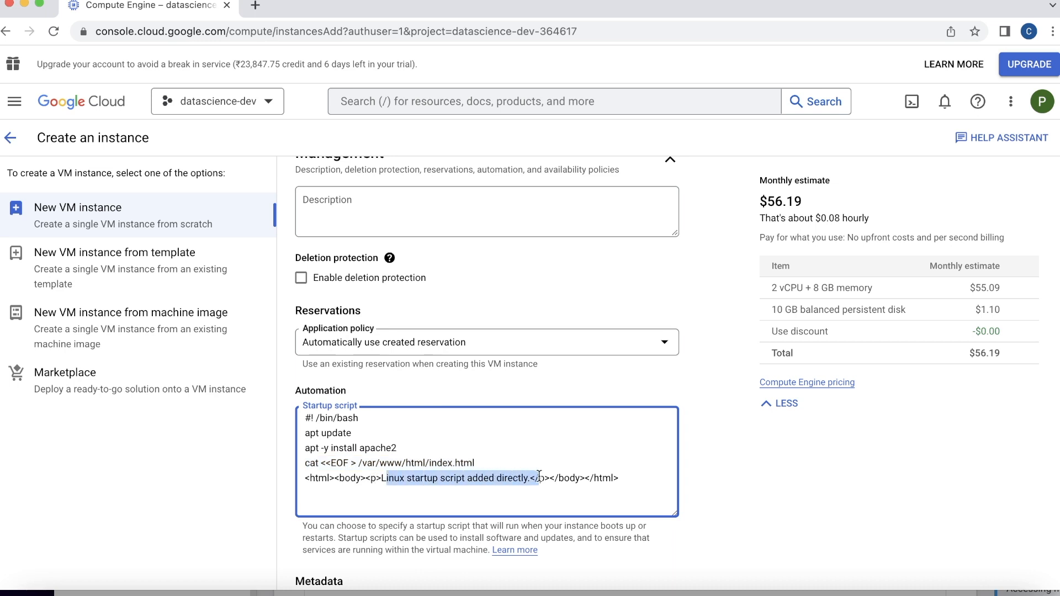
{"action": "left_click", "coordinate": [619, 500]}
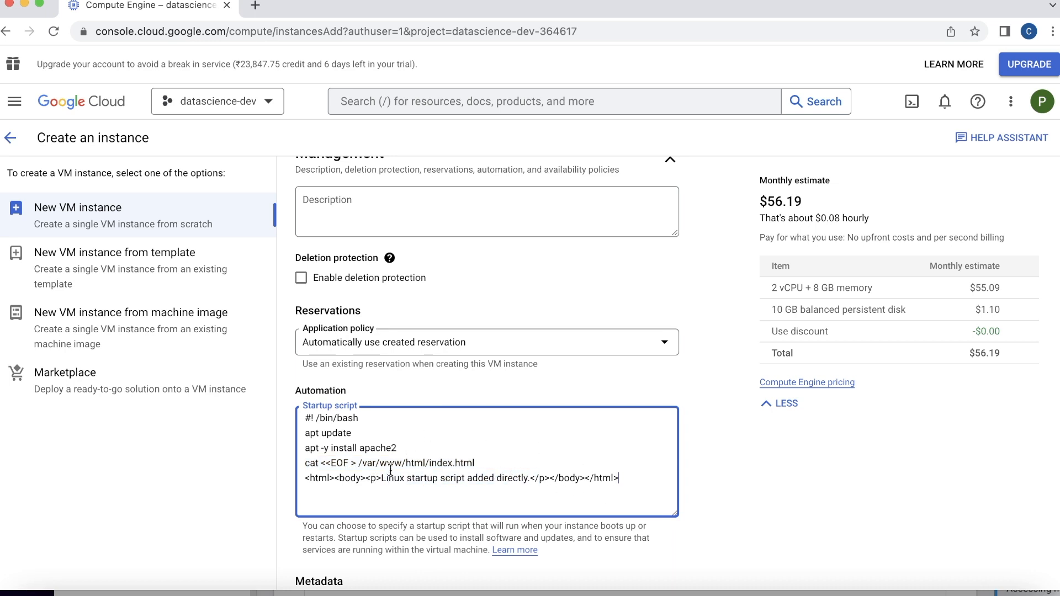
{"action": "left_click_drag", "start_coordinate": [394, 478], "coordinate": [533, 478]}
{"action": "left_click", "coordinate": [585, 479]}
{"action": "left_click", "coordinate": [728, 479]}
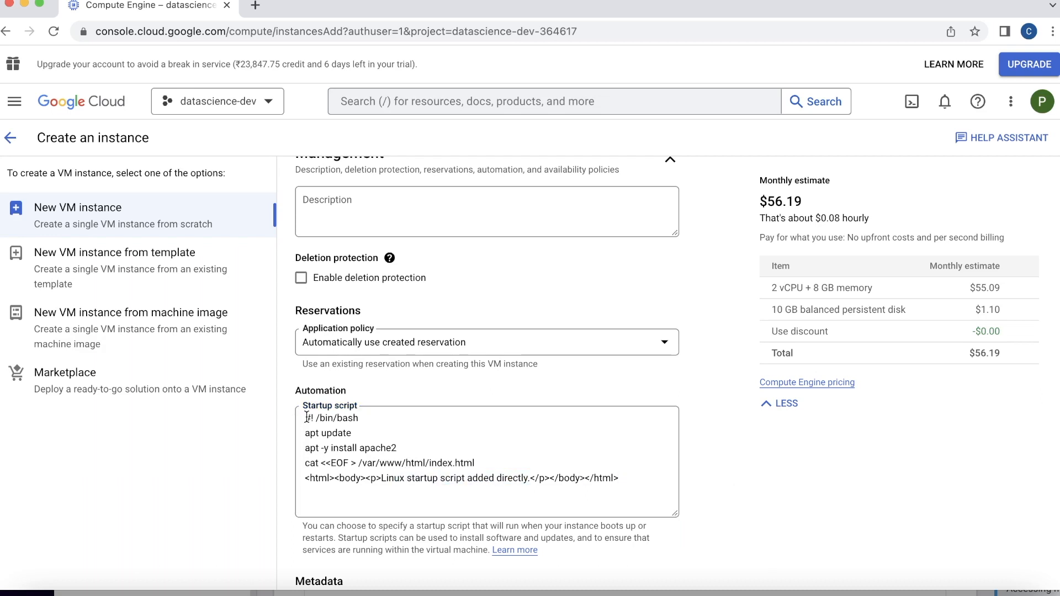
{"action": "left_click", "coordinate": [340, 500]}
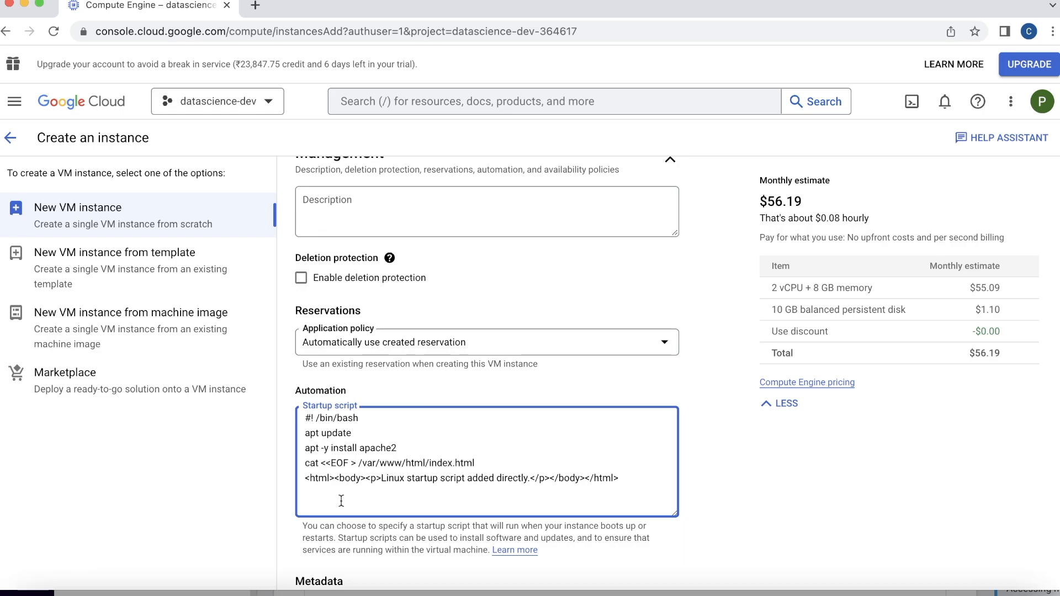
Check the Case Study requirements in Keynote and create the cloud-sprint-vm instance with the configured settings in Google Cloud.
{"action": "key", "text": "super+Tab"}
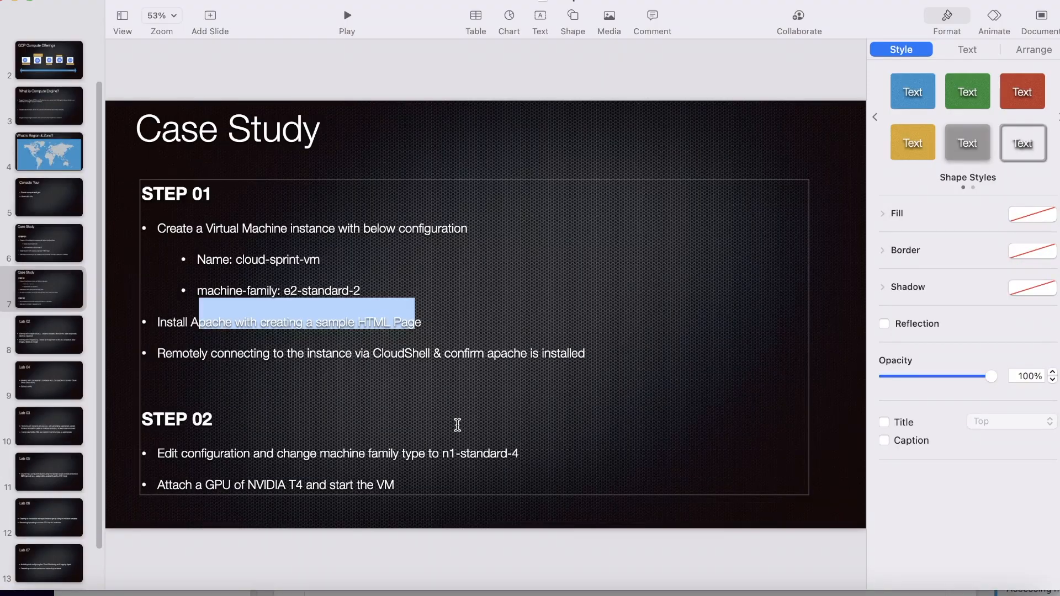
{"action": "key", "text": "super+Tab"}
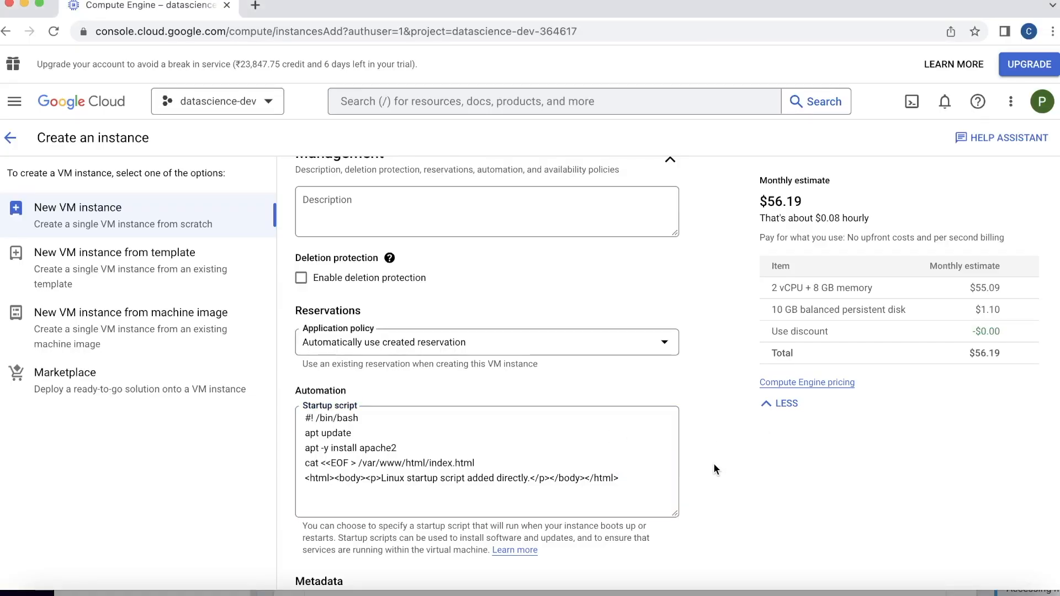
{"action": "scroll", "coordinate": [714, 464], "scroll_direction": "down", "scroll_amount": 10}
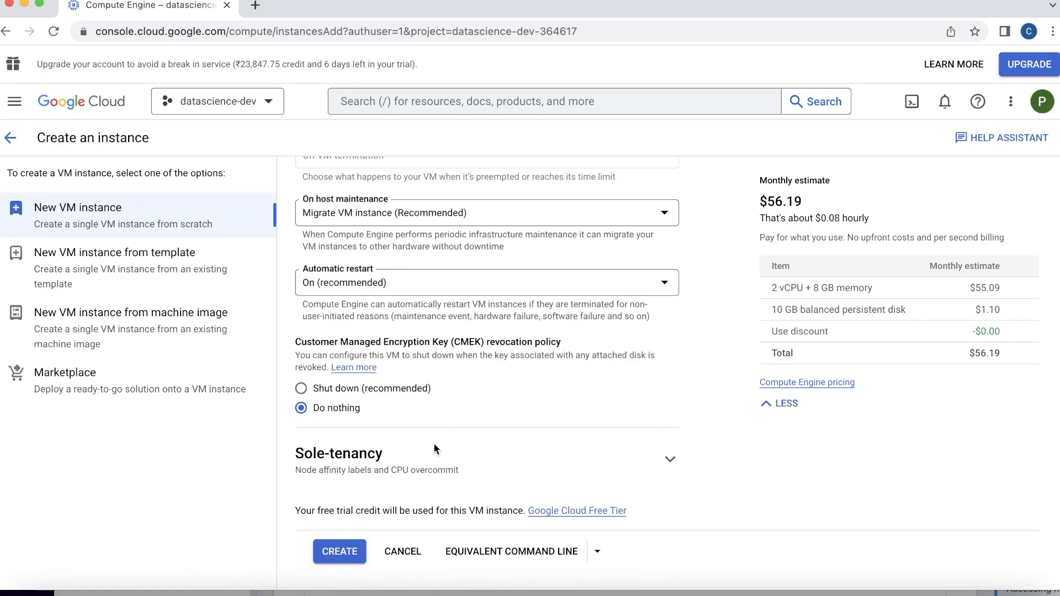
{"action": "left_click", "coordinate": [337, 552]}
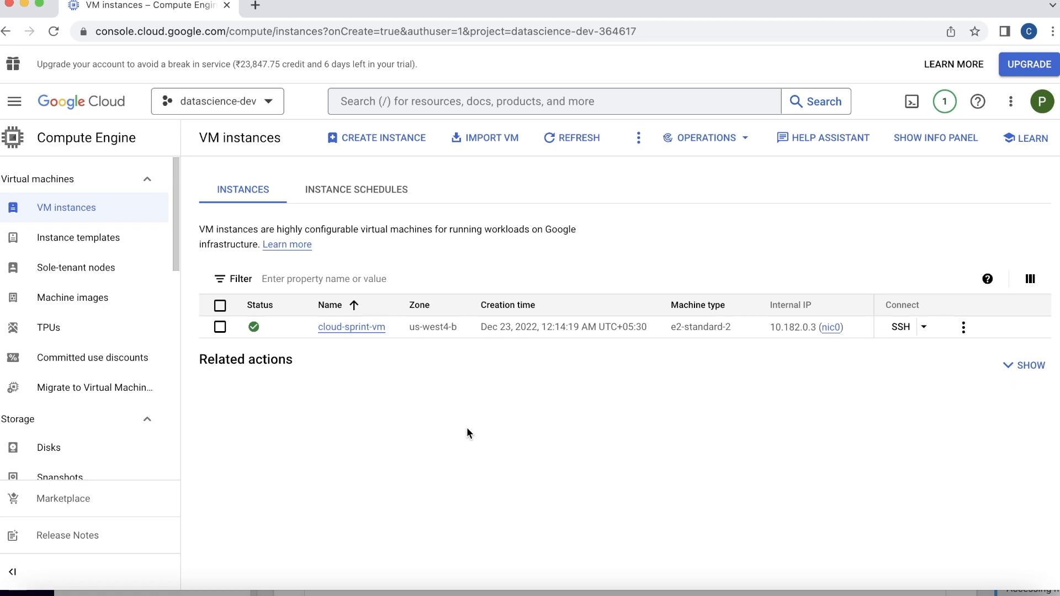
Review the requirement to connect via CloudShell and confirm the Apache installation on the Case Study slide in Keynote.
{"action": "key", "text": "super+Tab"}
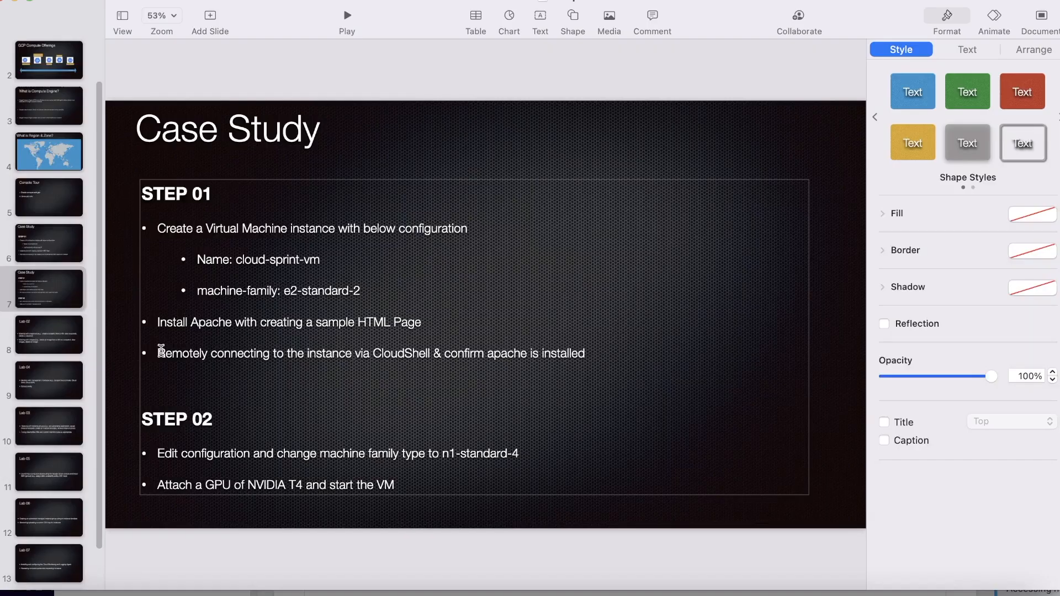
{"action": "left_click_drag", "start_coordinate": [164, 351], "coordinate": [602, 372]}
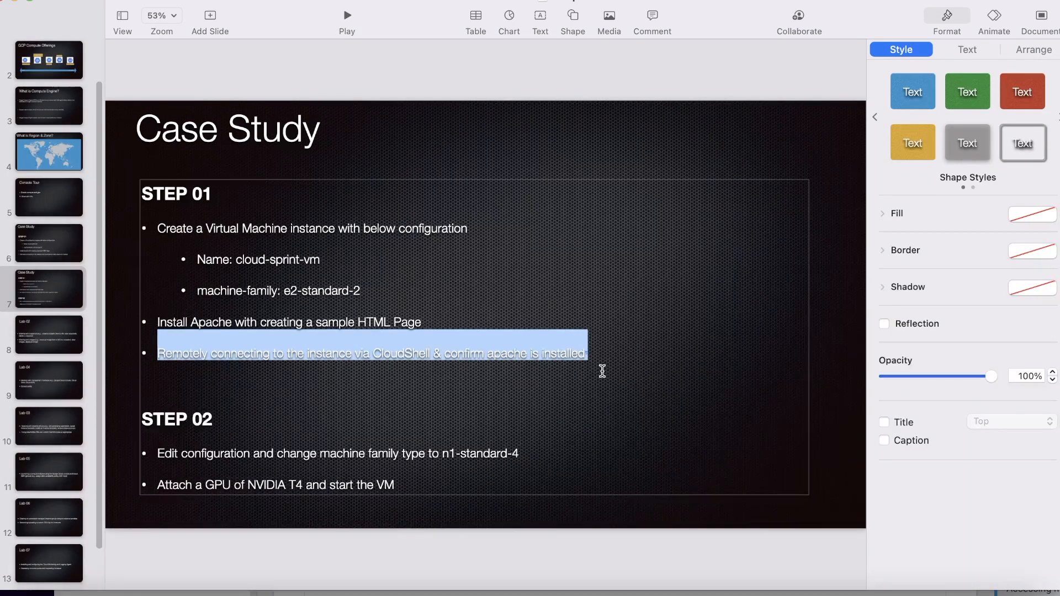
{"action": "left_click", "coordinate": [597, 361]}
{"action": "left_click_drag", "start_coordinate": [435, 352], "coordinate": [637, 388]}
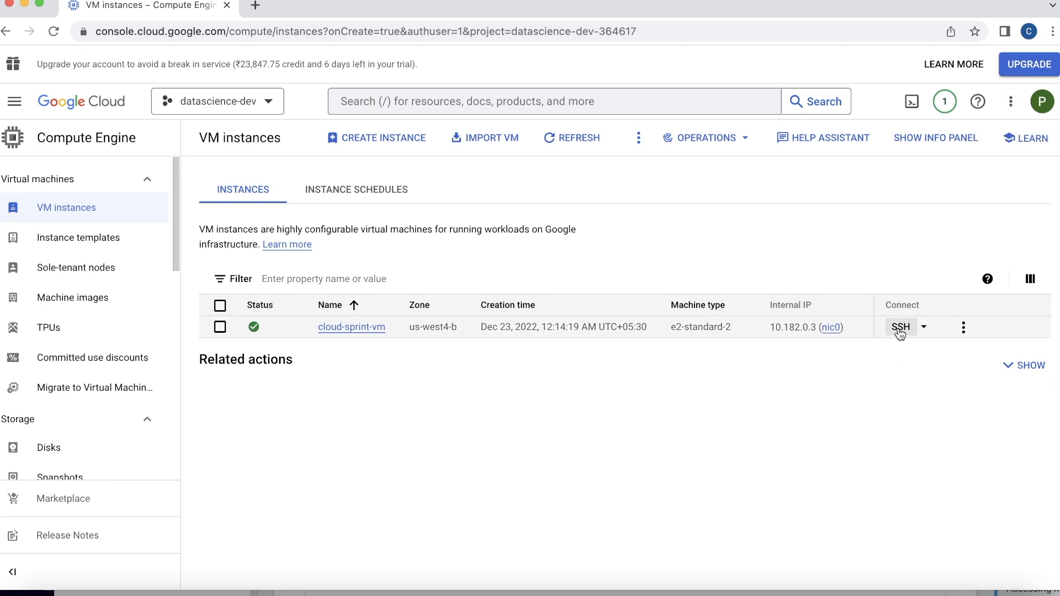
Run gcloud auth list in Cloud Shell in Google Cloud and authorize it by entering the account password.
{"action": "left_click", "coordinate": [911, 102]}
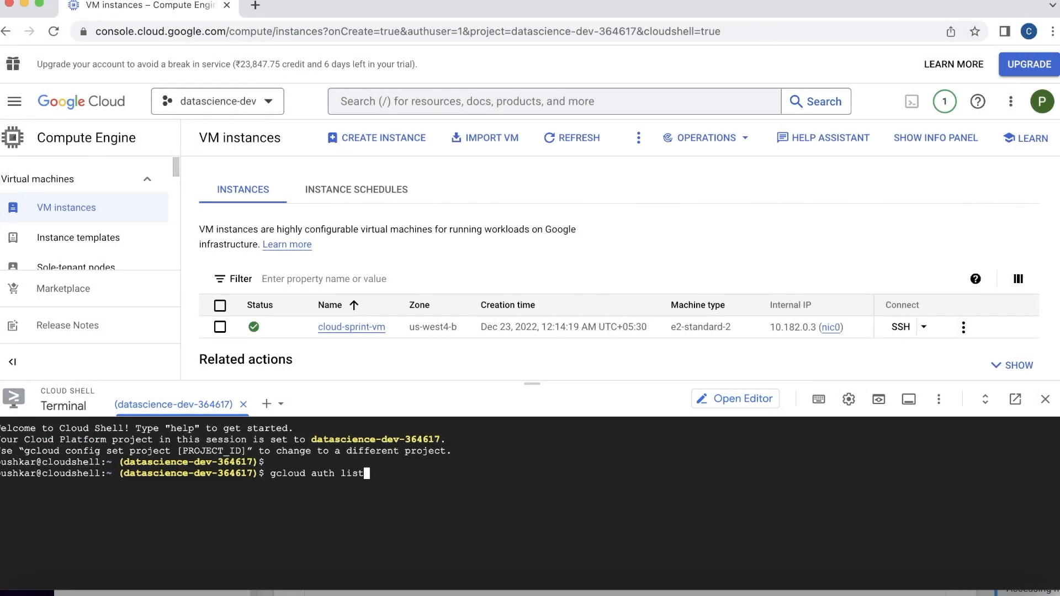
{"action": "key", "text": "Return"}
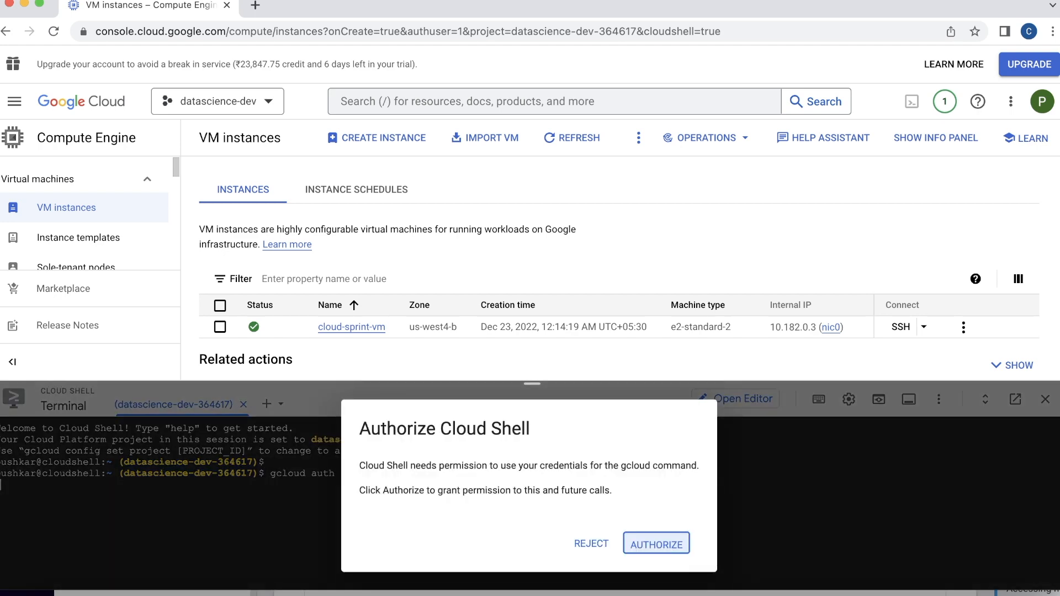
{"action": "left_click", "coordinate": [657, 544]}
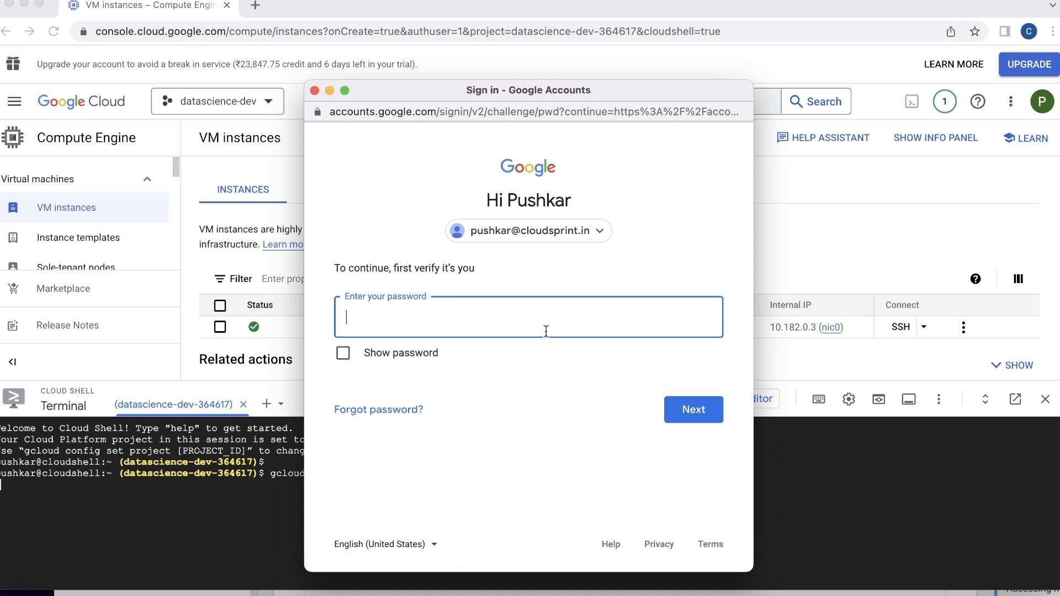
{"action": "type", "text": "••••"}
{"action": "key", "text": "BackSpace"}
{"action": "key", "text": "BackSpace"}
{"action": "key", "text": "BackSpace"}
{"action": "key", "text": "BackSpace"}
{"action": "type", "text": "•"}
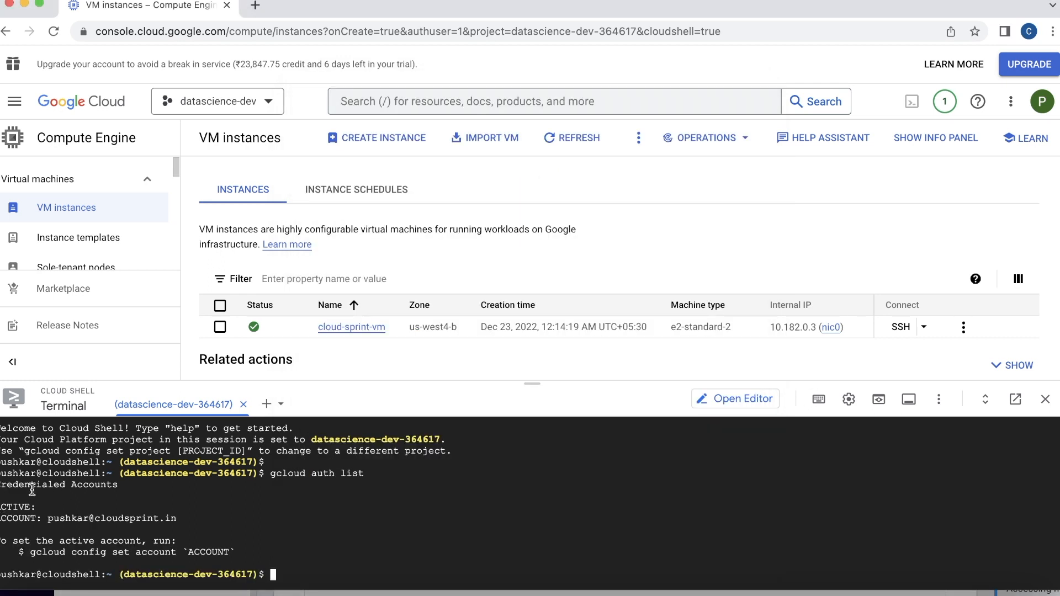
Check the active account in the output and run gcloud compute ssh cloud-sprint-vm.
{"action": "mouse_move", "coordinate": [36, 485]}
{"action": "left_mouse_down"}
{"action": "mouse_move", "coordinate": [48, 500]}
{"action": "mouse_move", "coordinate": [24, 516]}
{"action": "mouse_move", "coordinate": [193, 518]}
{"action": "left_mouse_up"}
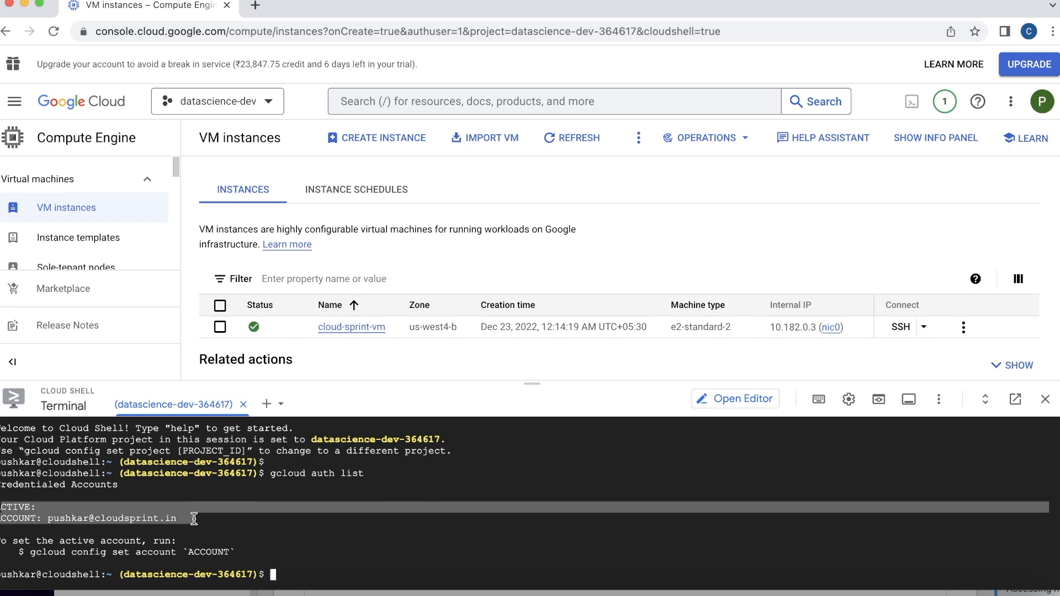
{"action": "left_click", "coordinate": [332, 570]}
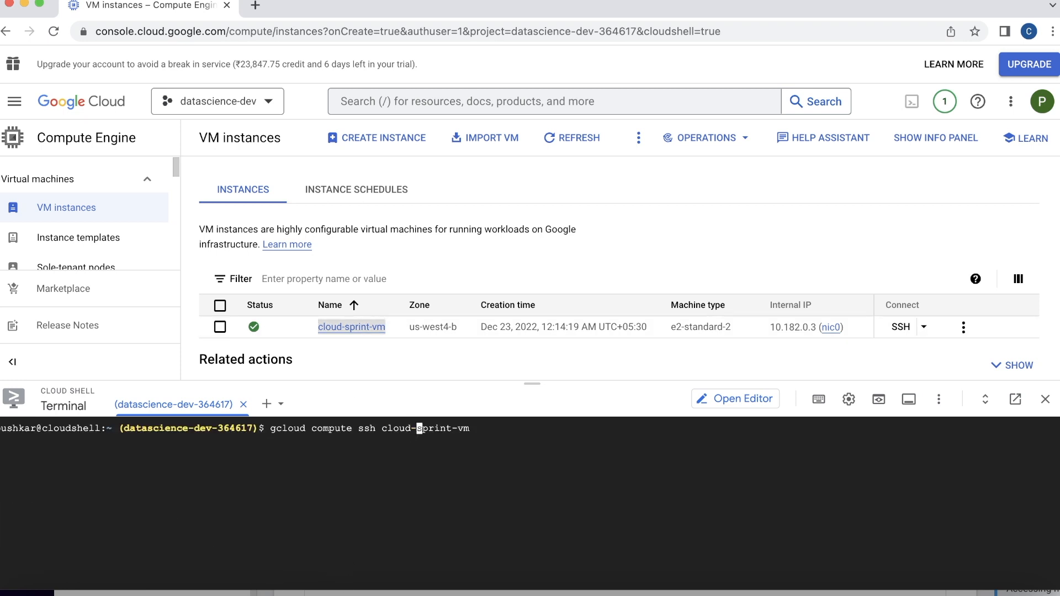
{"action": "key", "text": "Right"}
{"action": "key", "text": "Right"}
{"action": "key", "text": "Right"}
{"action": "key", "text": "Right"}
{"action": "key", "text": "Right"}
{"action": "key", "text": "Right"}
{"action": "key", "text": "Right"}
{"action": "key", "text": "Right"}
{"action": "key", "text": "Right"}
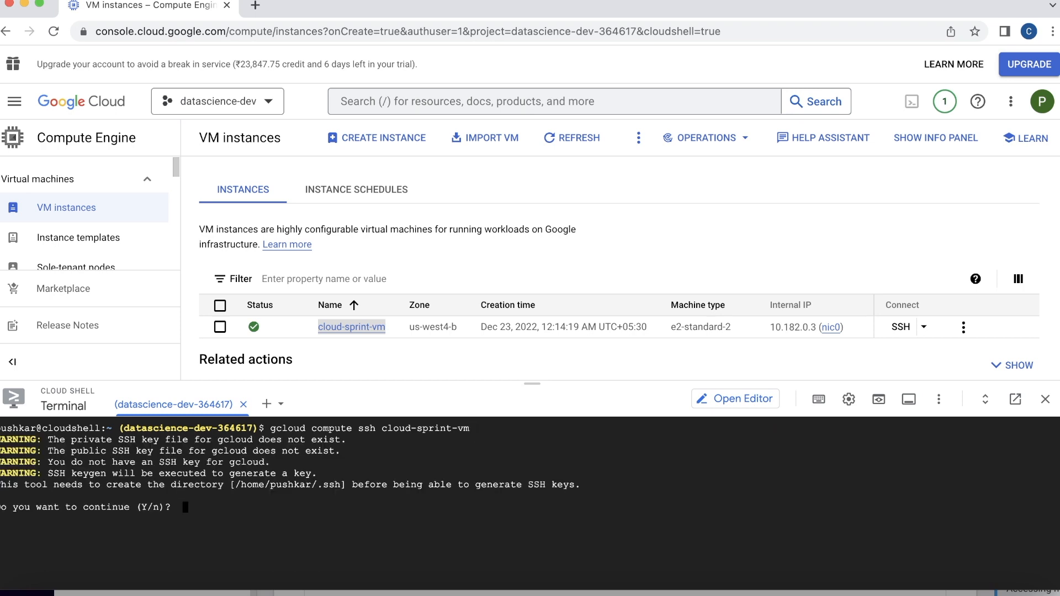
Accept SSH key generation with an empty passphrase and try zone asia-southeast1-a for the connection.
{"action": "type", "text": "y"}
{"action": "key", "text": "Return"}
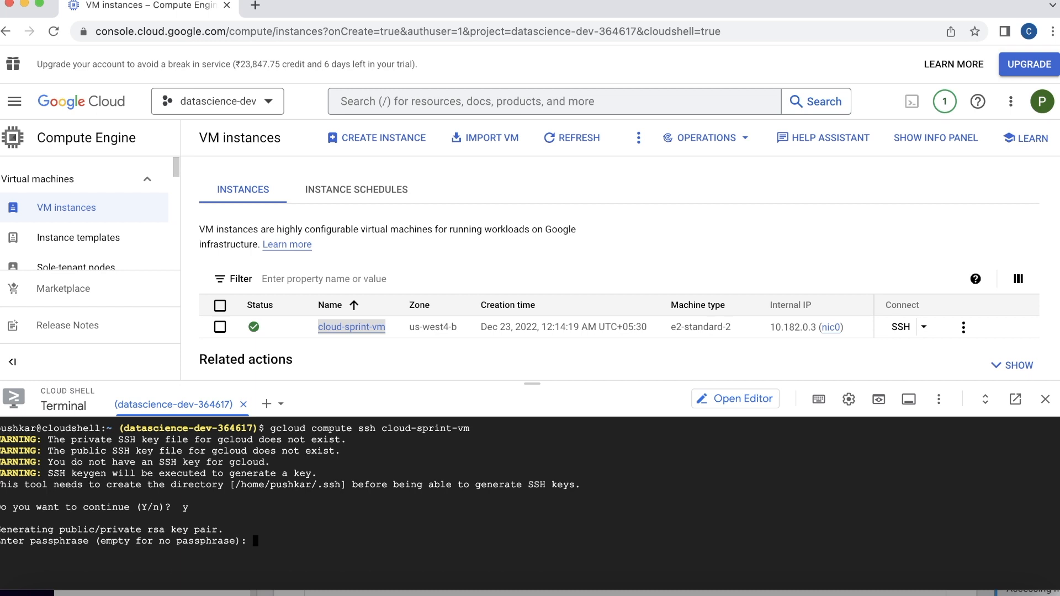
{"action": "key", "text": "Return"}
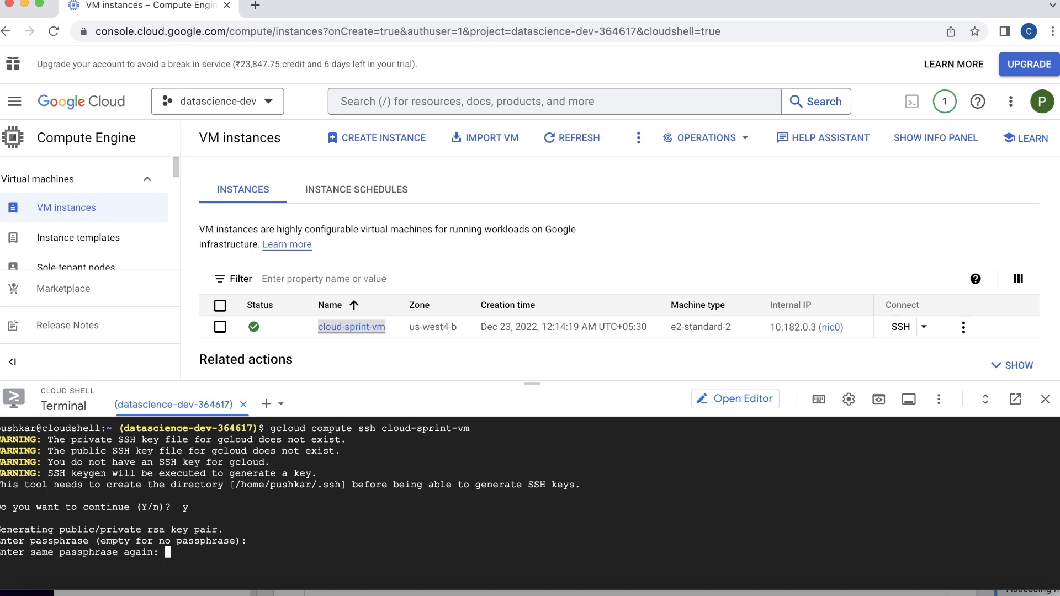
{"action": "key", "text": "Return"}
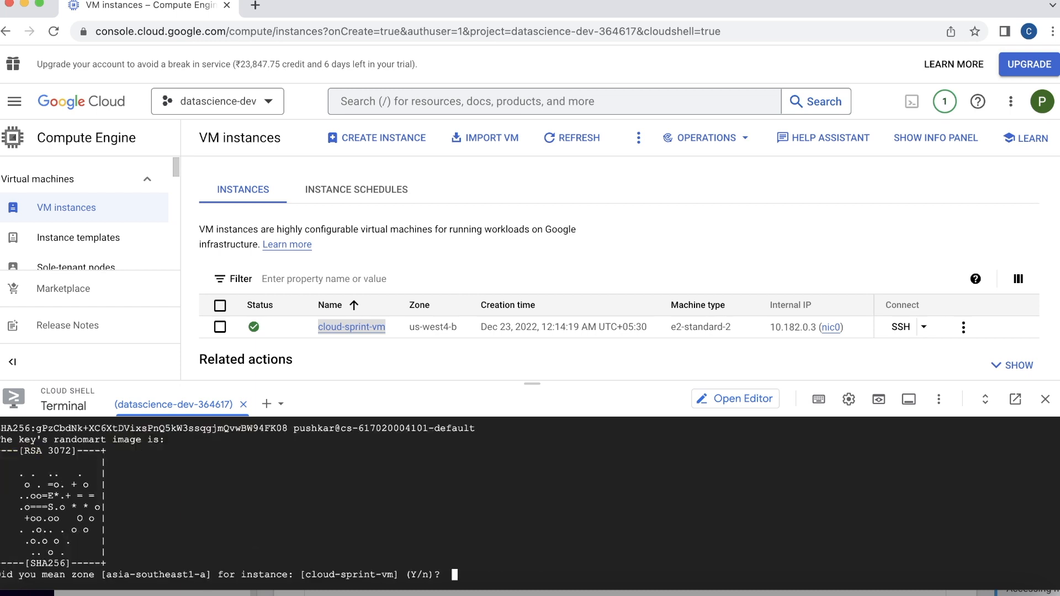
{"action": "type", "text": "Y"}
{"action": "key", "text": "Return"}
Rerun gcloud compute ssh cloud-sprint-vm, declining zone asia-southeast1-a and leaving the key passphrase empty.
{"action": "key", "text": "Up"}
{"action": "key", "text": "Return"}
{"action": "type", "text": "n"}
{"action": "key", "text": "Return"}
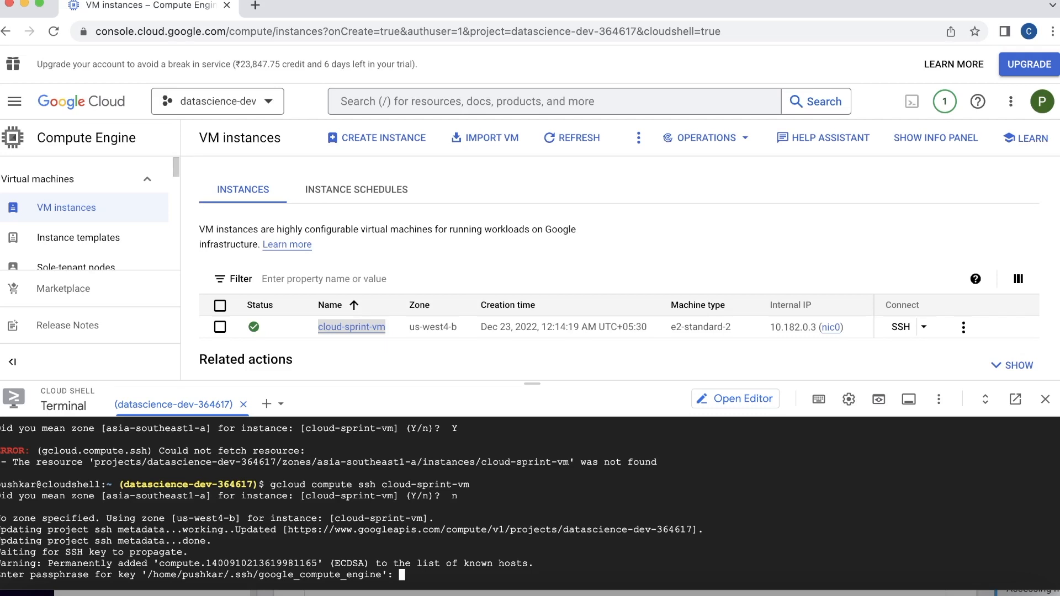
{"action": "key", "text": "Return"}
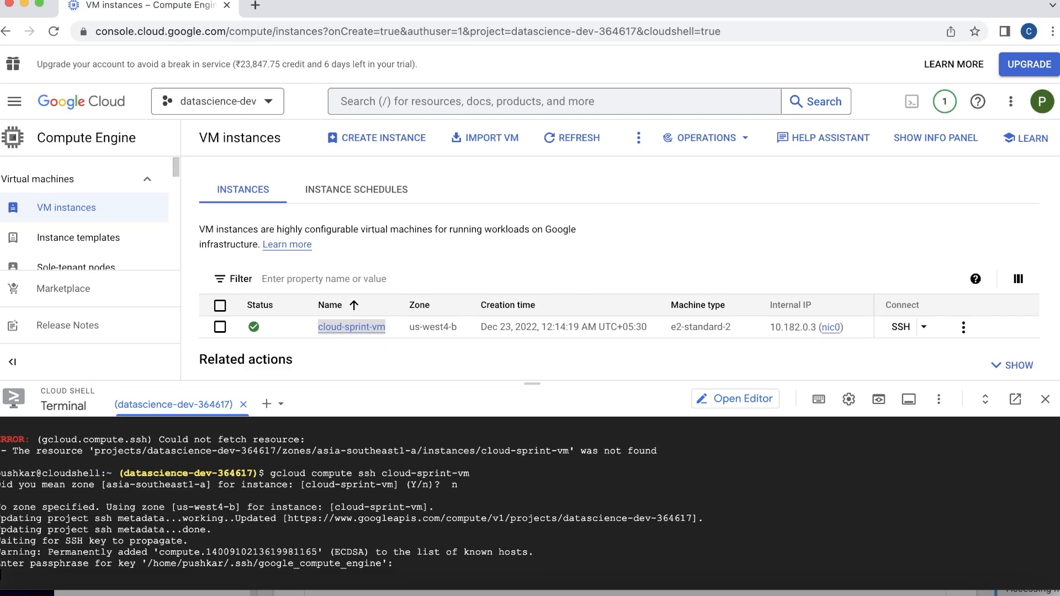
{"action": "key", "text": "Return"}
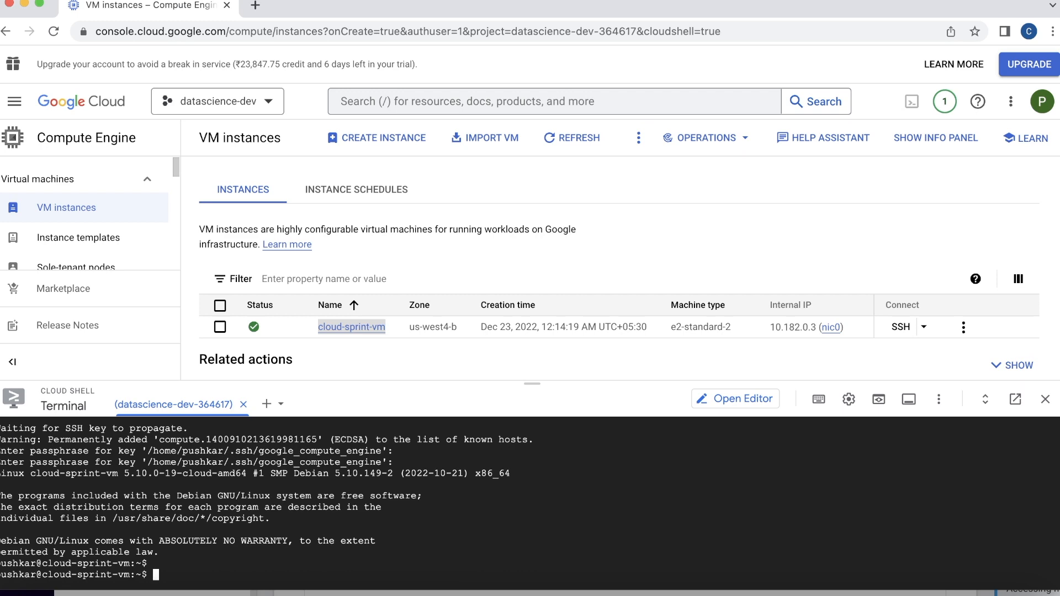
{"action": "key", "text": "Return"}
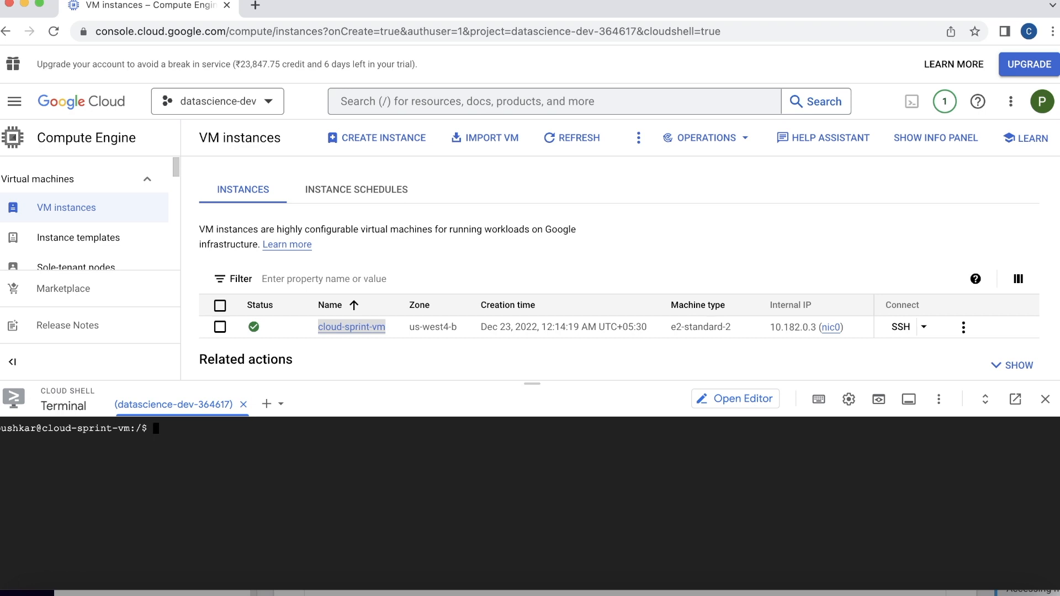
{"action": "type", "text": "pwd"}
{"action": "key", "text": "Return"}
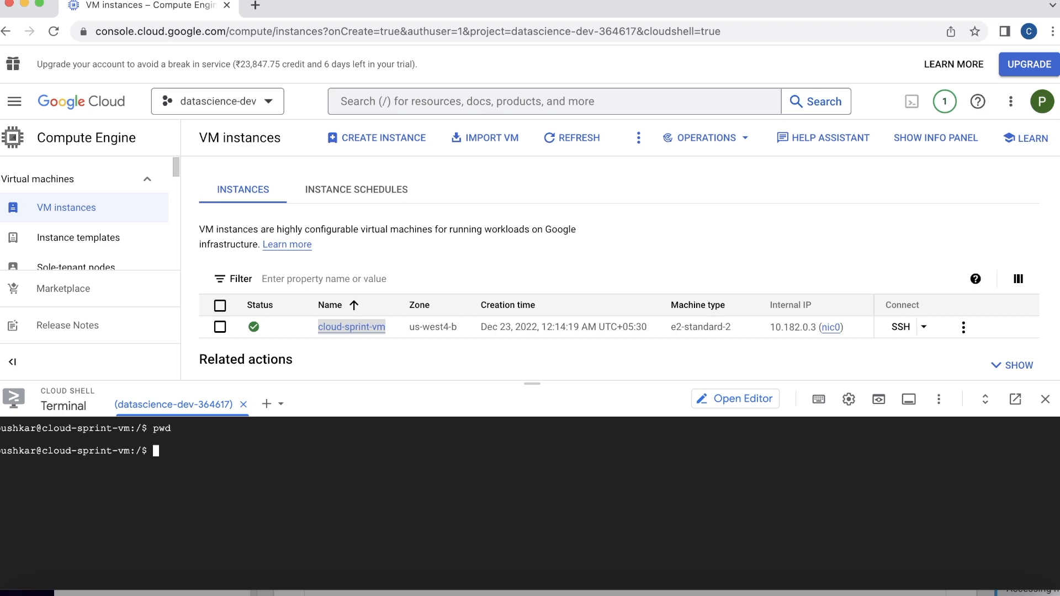
{"action": "key", "text": "ctrl+l"}
{"action": "type", "text": "cd /var"}
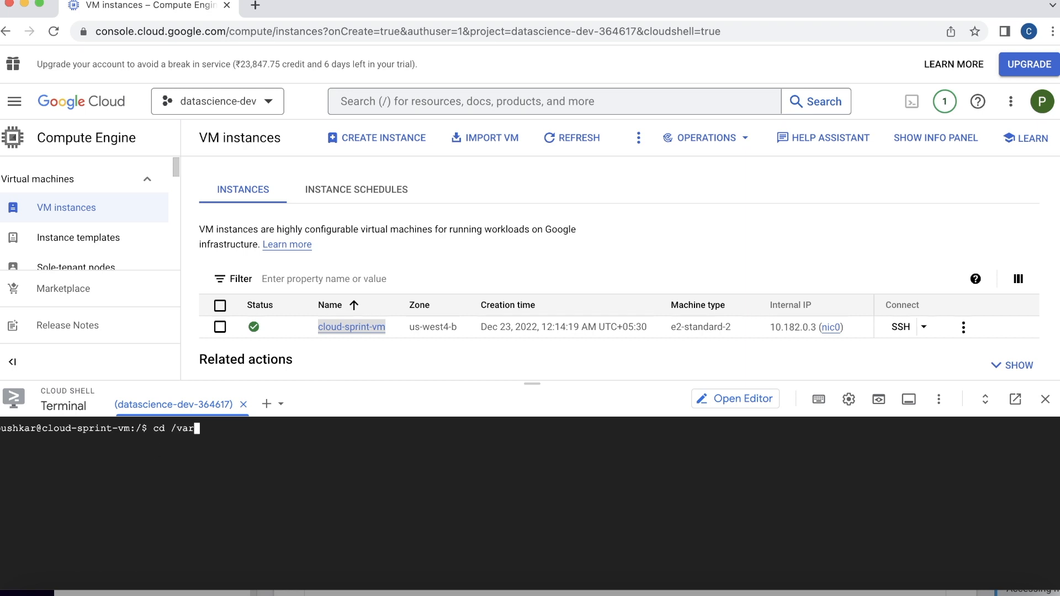
{"action": "type", "text": "/www"}
{"action": "key", "text": "Return"}
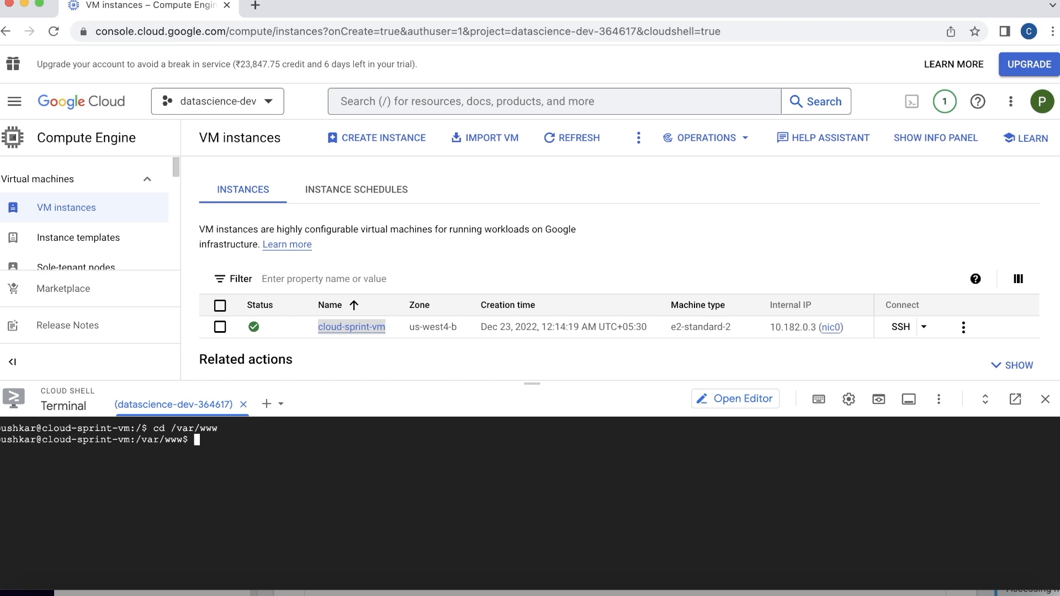
Change to the html/ directory, list its files and display index.html with cat to check its paragraph text.
{"action": "type", "text": "cd html/"}
{"action": "key", "text": "Return"}
{"action": "type", "text": "ls"}
{"action": "key", "text": "Return"}
{"action": "type", "text": "cat ind"}
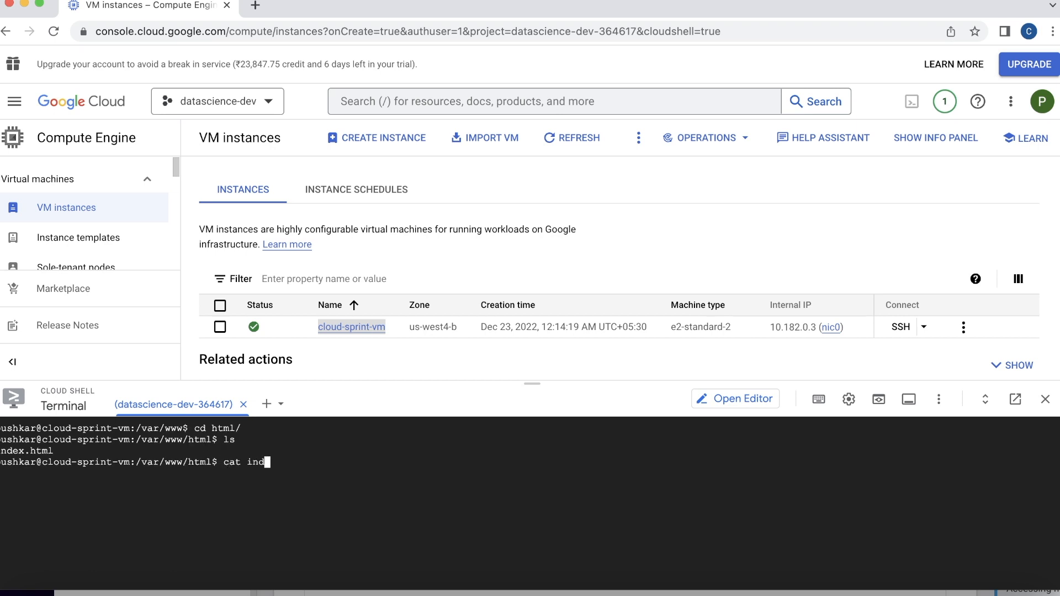
{"action": "key", "text": "Tab"}
{"action": "key", "text": "Return"}
{"action": "left_click_drag", "start_coordinate": [300, 473], "coordinate": [91, 473]}
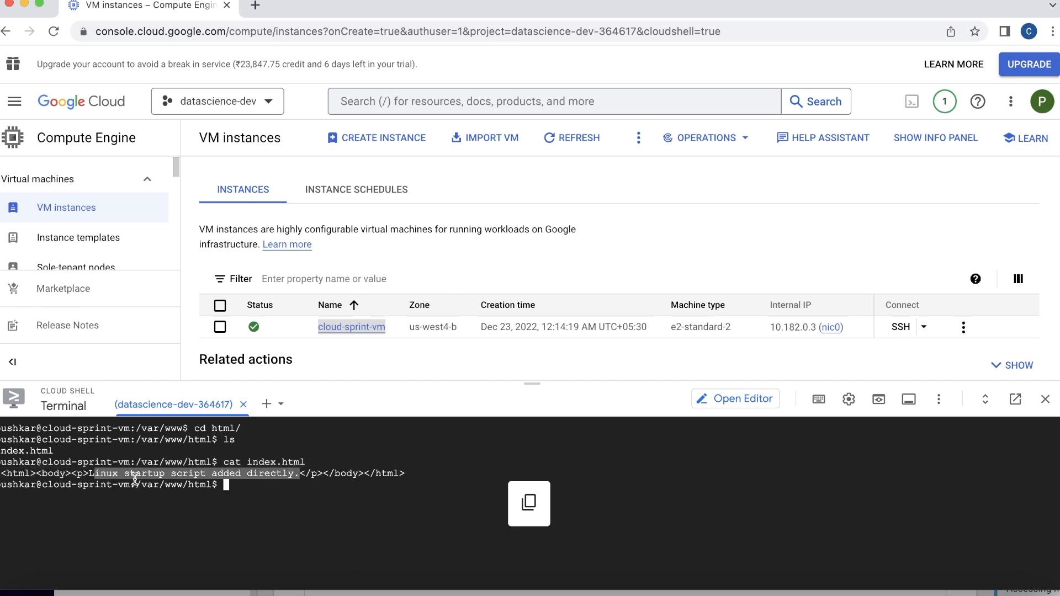
{"action": "left_click", "coordinate": [311, 496]}
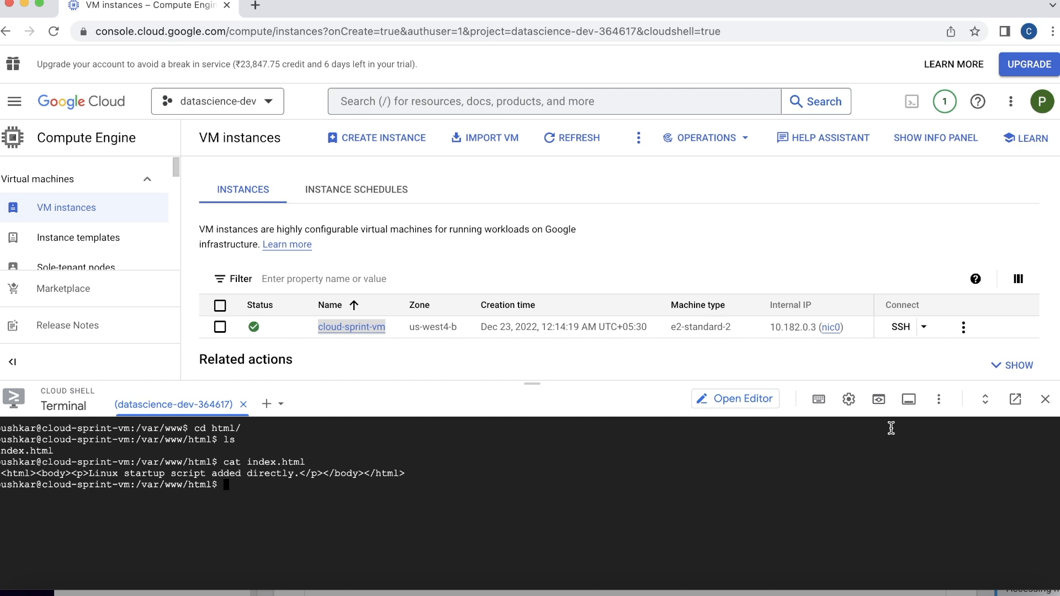
Close Cloud Shell and check the STEP 02 machine type change to n1-standard-4 on the Case Study slide in Keynote.
{"action": "left_click", "coordinate": [1045, 401]}
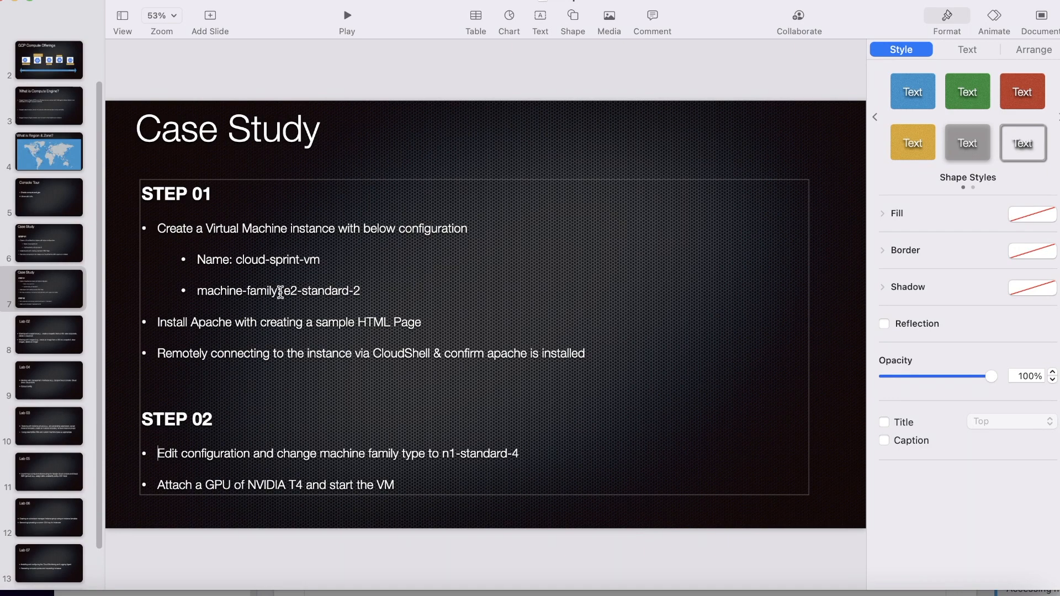
{"action": "left_click_drag", "start_coordinate": [283, 291], "coordinate": [393, 289]}
{"action": "left_click_drag", "start_coordinate": [519, 453], "coordinate": [433, 453]}
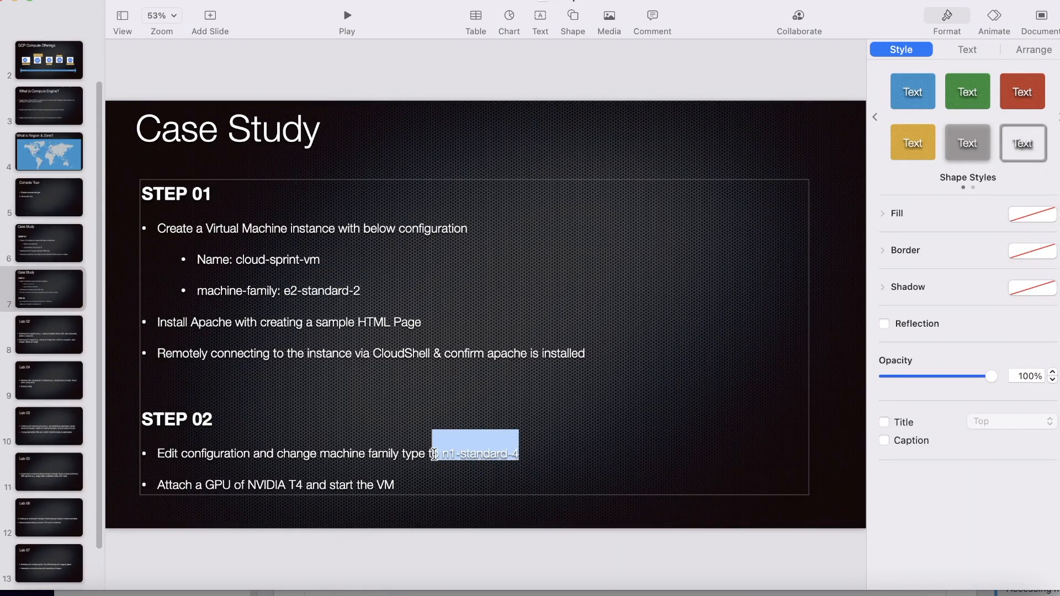
{"action": "left_click", "coordinate": [513, 453]}
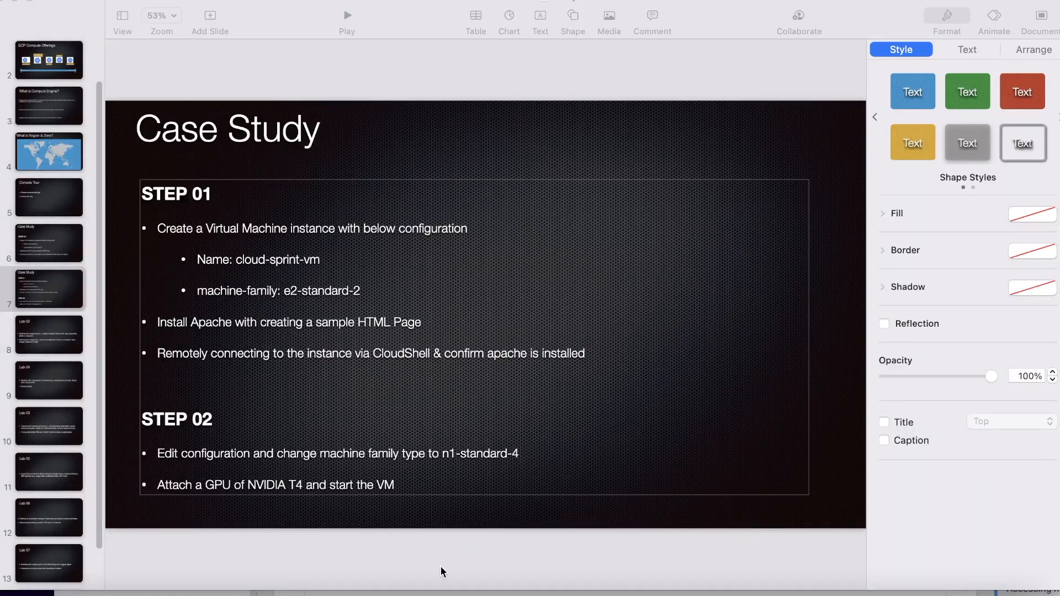
Return to Google Chrome, look through the details of cloud-sprint-vm and open the instance for editing.
{"action": "left_click", "coordinate": [108, 592]}
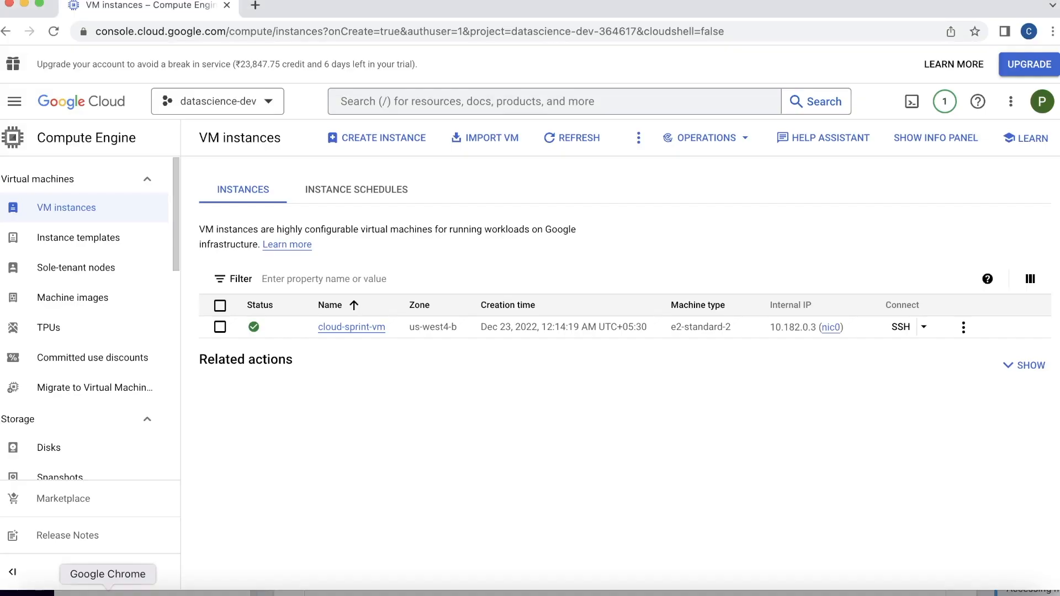
{"action": "left_click", "coordinate": [355, 327]}
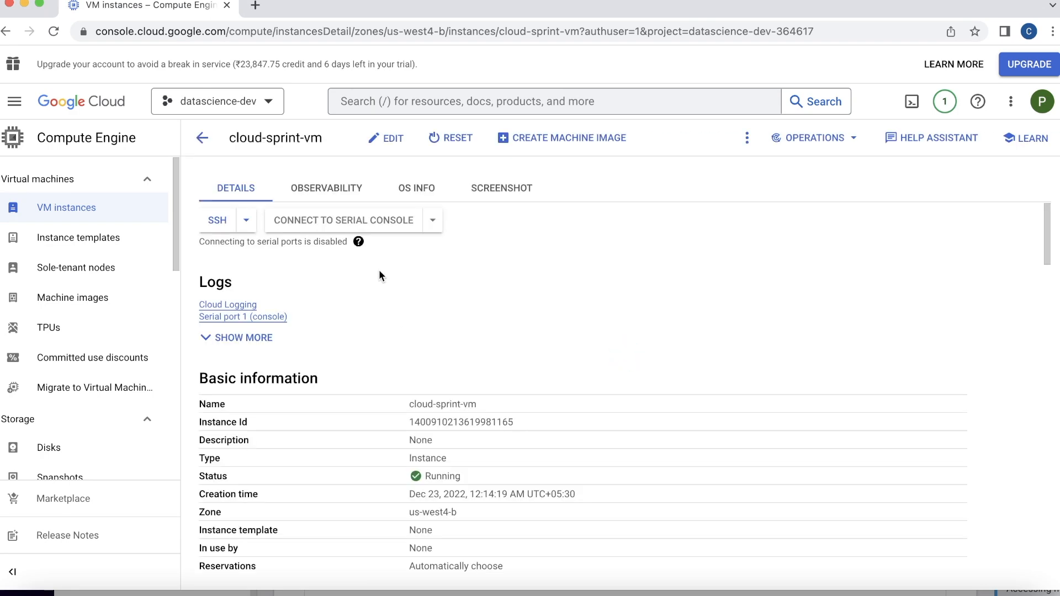
{"action": "scroll", "coordinate": [472, 383], "scroll_direction": "down", "scroll_amount": 16}
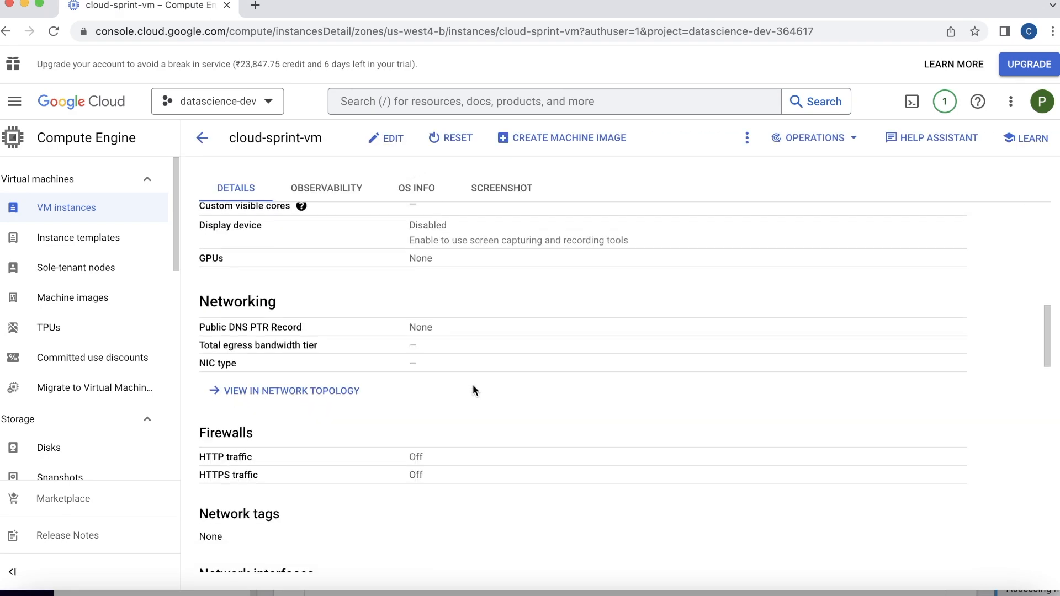
{"action": "scroll", "coordinate": [471, 386], "scroll_direction": "up", "scroll_amount": 9}
{"action": "scroll", "coordinate": [468, 388], "scroll_direction": "up", "scroll_amount": 6}
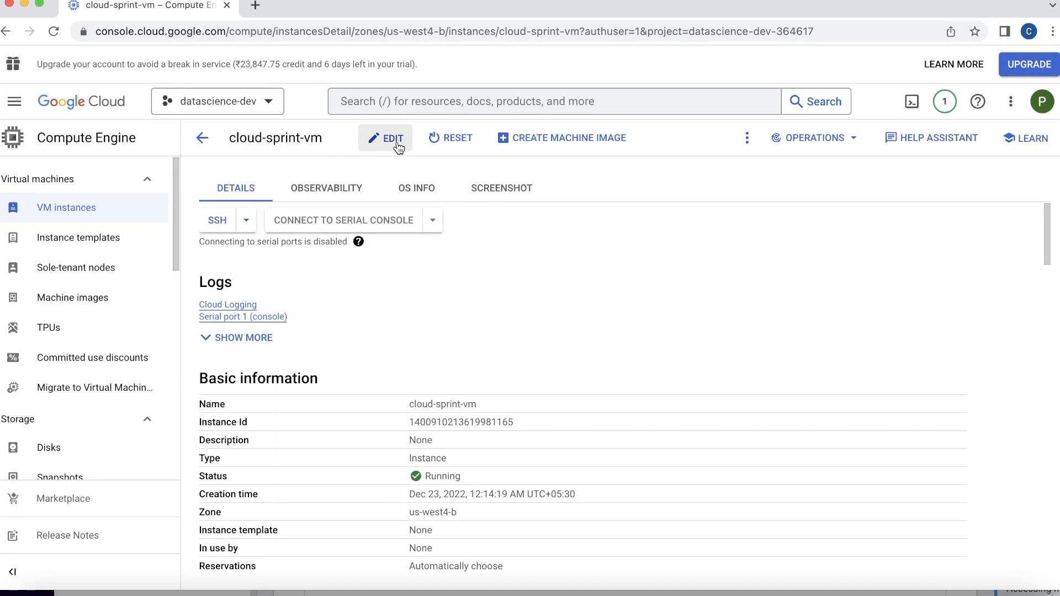
{"action": "left_click", "coordinate": [371, 139]}
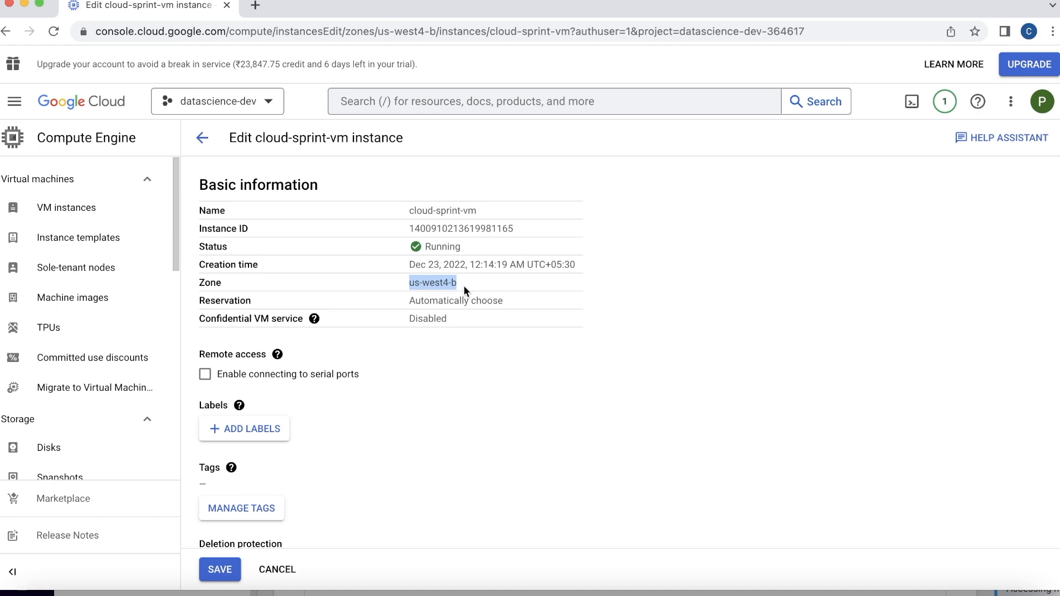
Look through the cloud-sprint-vm edit form, from basic information and machine type to networking, disks and availability policies.
{"action": "left_click_drag", "start_coordinate": [411, 208], "coordinate": [486, 214]}
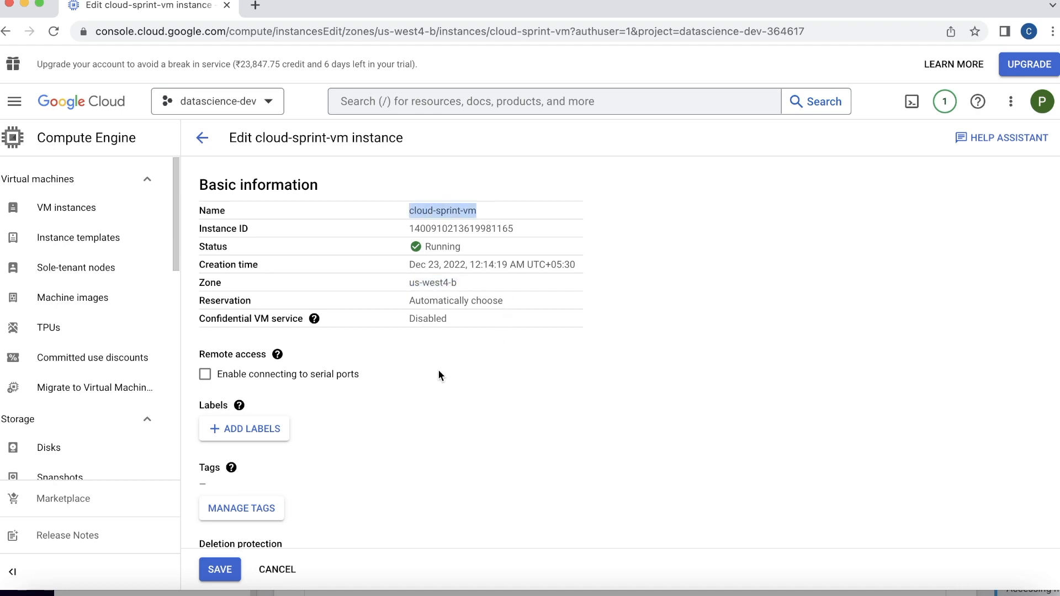
{"action": "scroll", "coordinate": [442, 398], "scroll_direction": "down", "scroll_amount": 11}
{"action": "scroll", "coordinate": [287, 348], "scroll_direction": "up", "scroll_amount": 6}
{"action": "left_click_drag", "start_coordinate": [204, 377], "coordinate": [325, 364]}
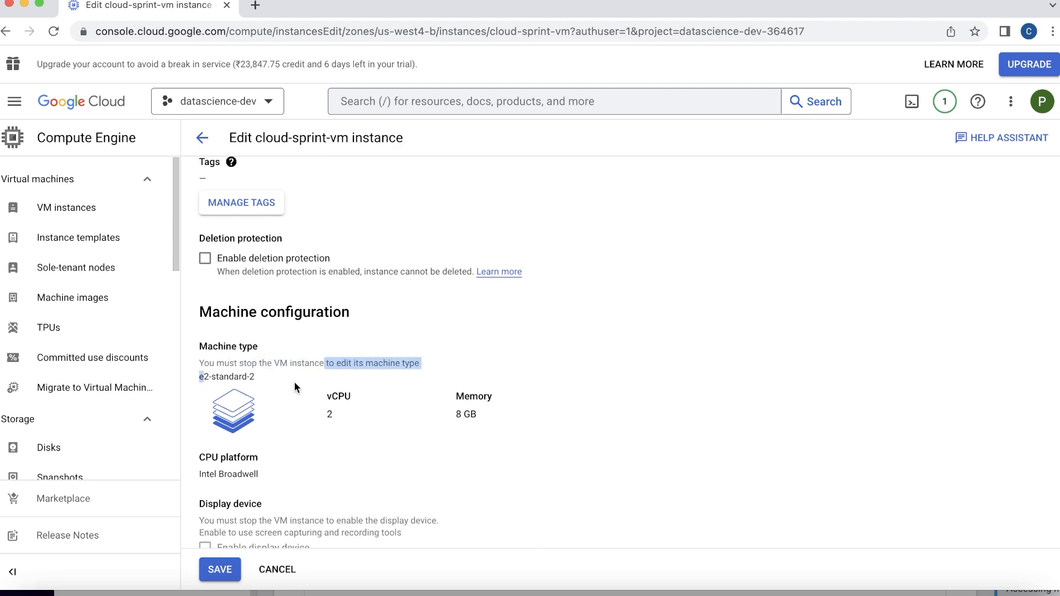
{"action": "scroll", "coordinate": [295, 391], "scroll_direction": "down", "scroll_amount": 3}
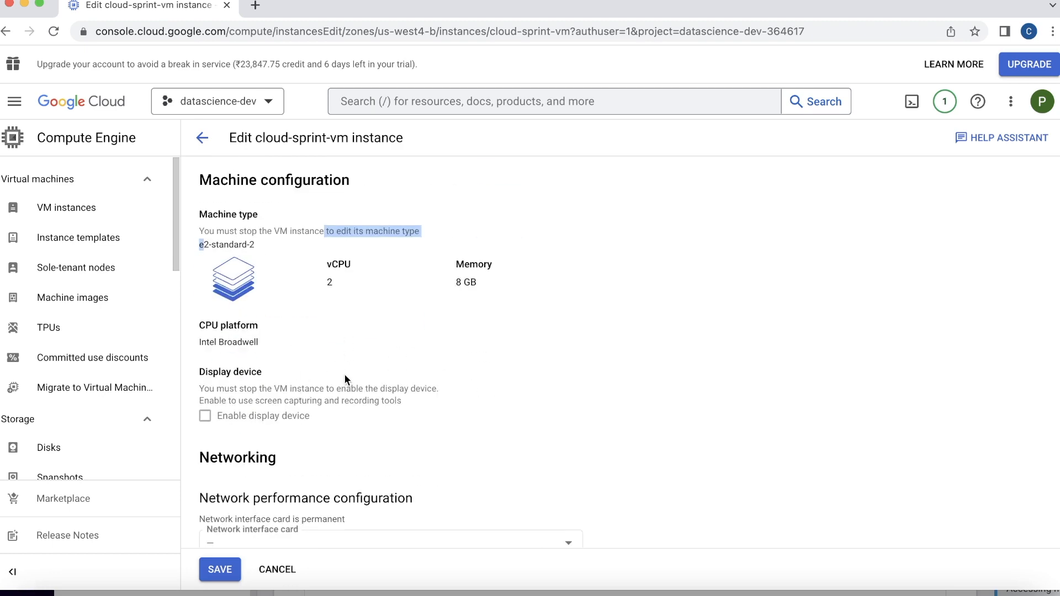
{"action": "scroll", "coordinate": [346, 378], "scroll_direction": "down", "scroll_amount": 2}
{"action": "scroll", "coordinate": [433, 448], "scroll_direction": "down", "scroll_amount": 5}
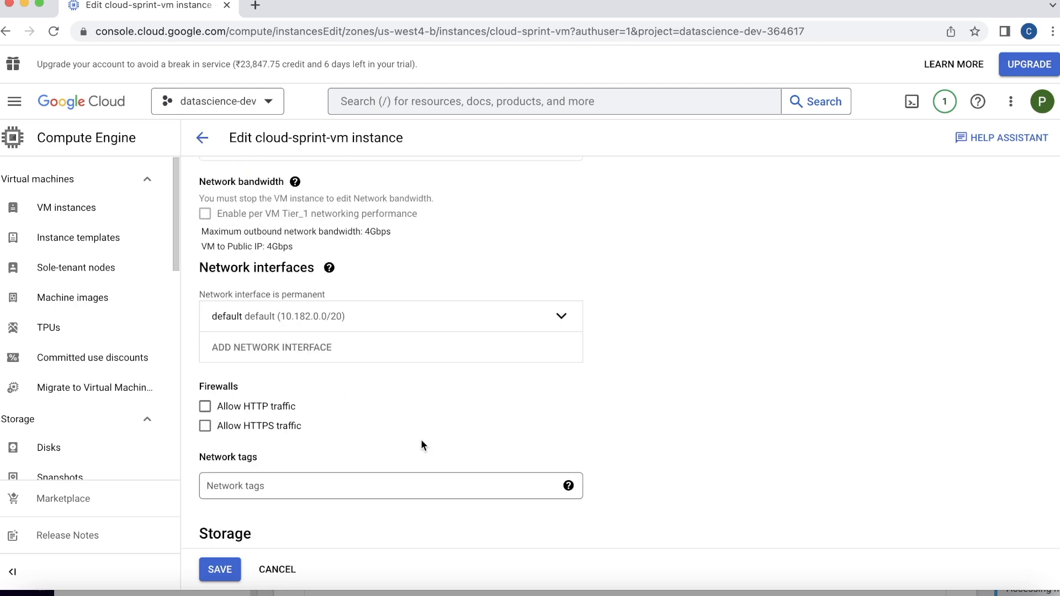
{"action": "left_click", "coordinate": [290, 480]}
{"action": "scroll", "coordinate": [518, 501], "scroll_direction": "down", "scroll_amount": 9}
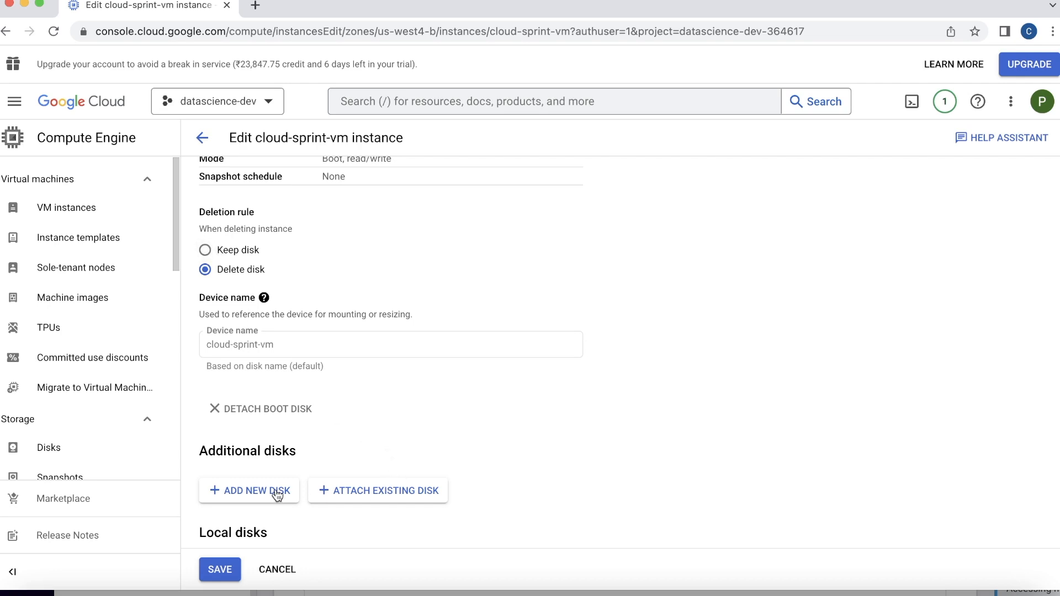
{"action": "scroll", "coordinate": [520, 462], "scroll_direction": "down", "scroll_amount": 13}
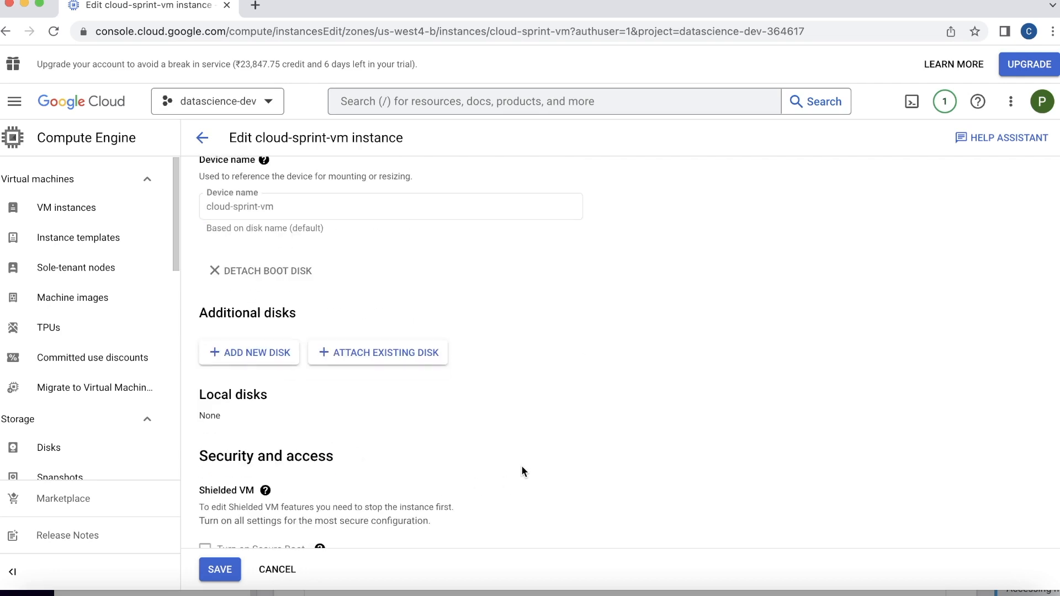
{"action": "scroll", "coordinate": [385, 459], "scroll_direction": "down", "scroll_amount": 9}
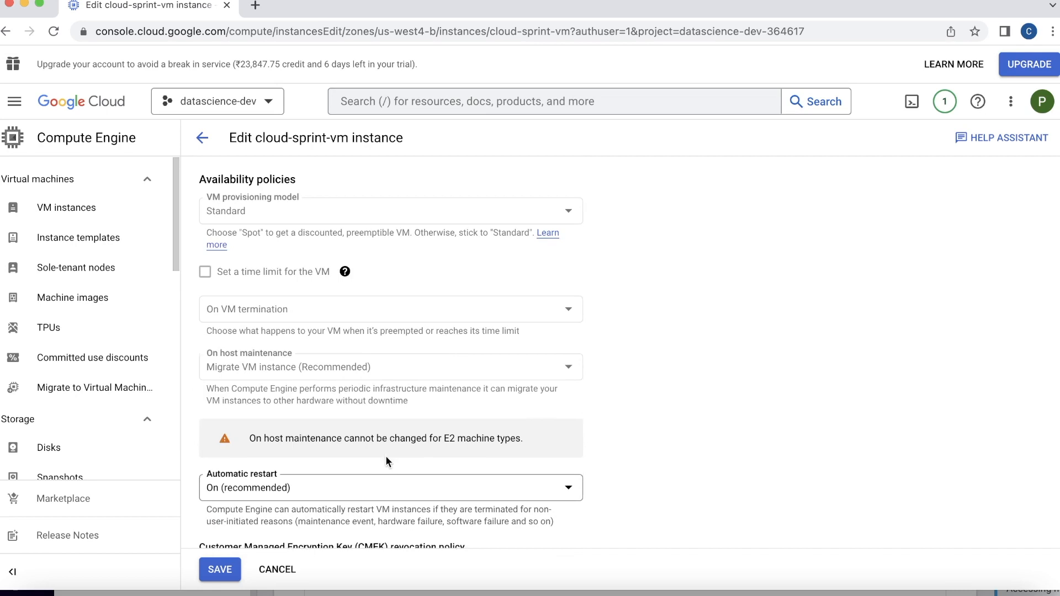
{"action": "scroll", "coordinate": [592, 405], "scroll_direction": "down", "scroll_amount": 3}
{"action": "scroll", "coordinate": [592, 452], "scroll_direction": "up", "scroll_amount": 20}
{"action": "scroll", "coordinate": [602, 439], "scroll_direction": "up", "scroll_amount": 20}
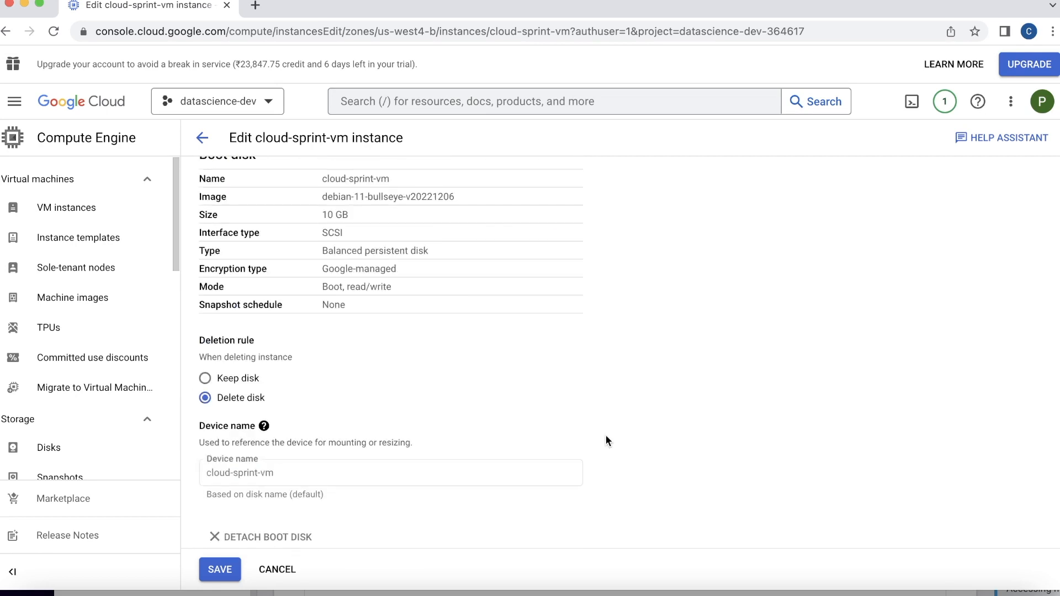
{"action": "scroll", "coordinate": [607, 438], "scroll_direction": "up", "scroll_amount": 1}
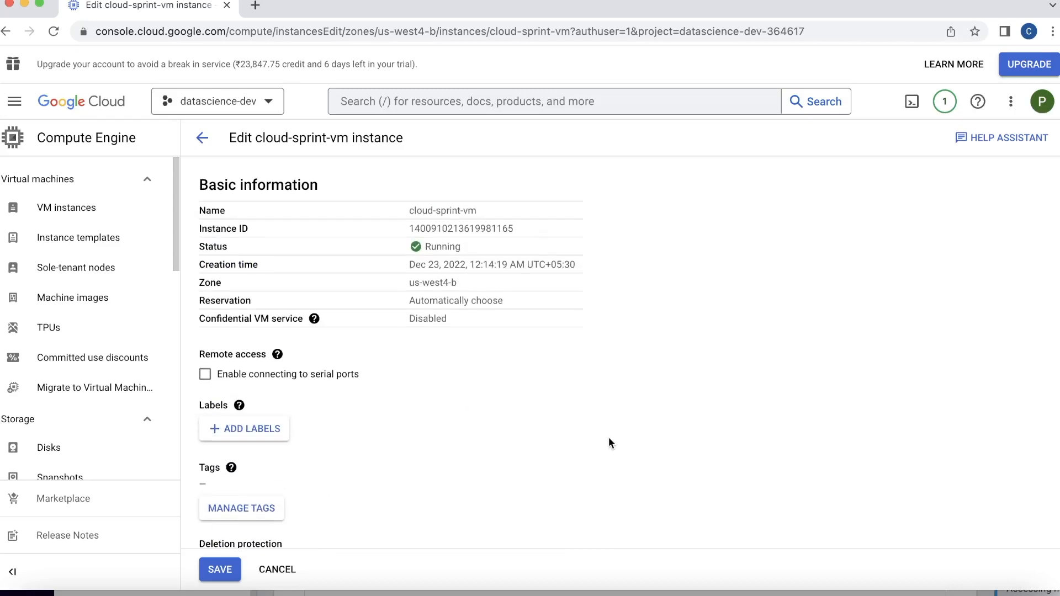
Check the status and machine type of cloud-sprint-vm in the edit form and leave it without saving.
{"action": "left_click_drag", "start_coordinate": [434, 248], "coordinate": [502, 252]}
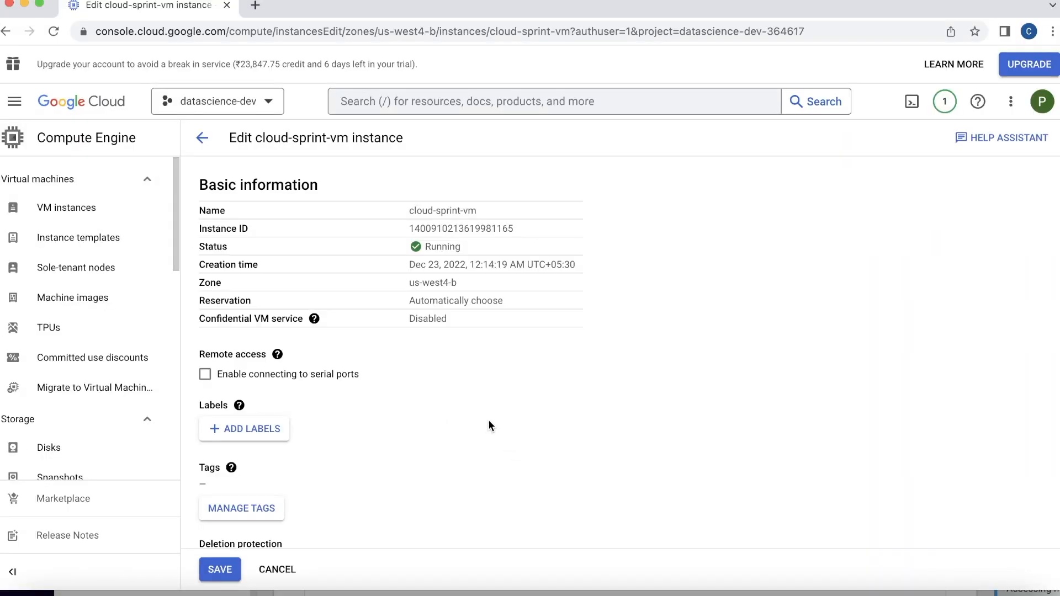
{"action": "scroll", "coordinate": [489, 425], "scroll_direction": "down", "scroll_amount": 10}
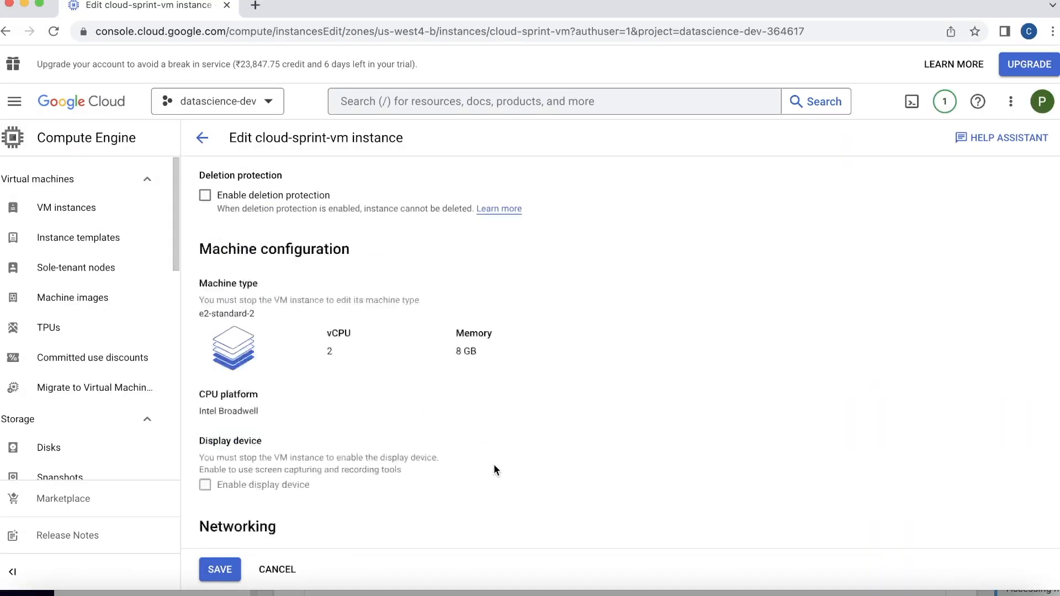
{"action": "left_click_drag", "start_coordinate": [198, 199], "coordinate": [276, 200]}
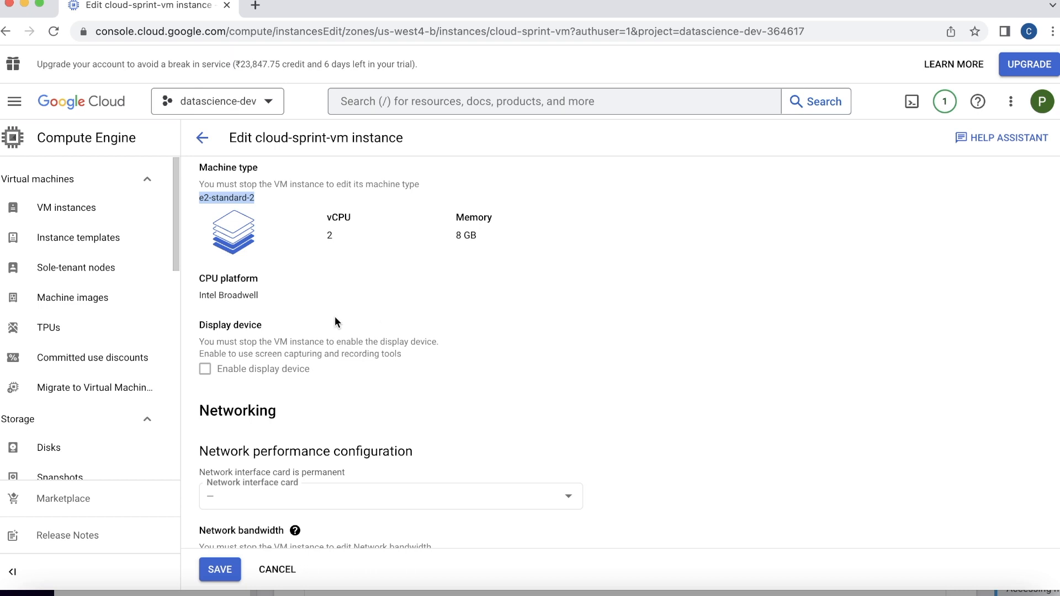
{"action": "left_click", "coordinate": [277, 569]}
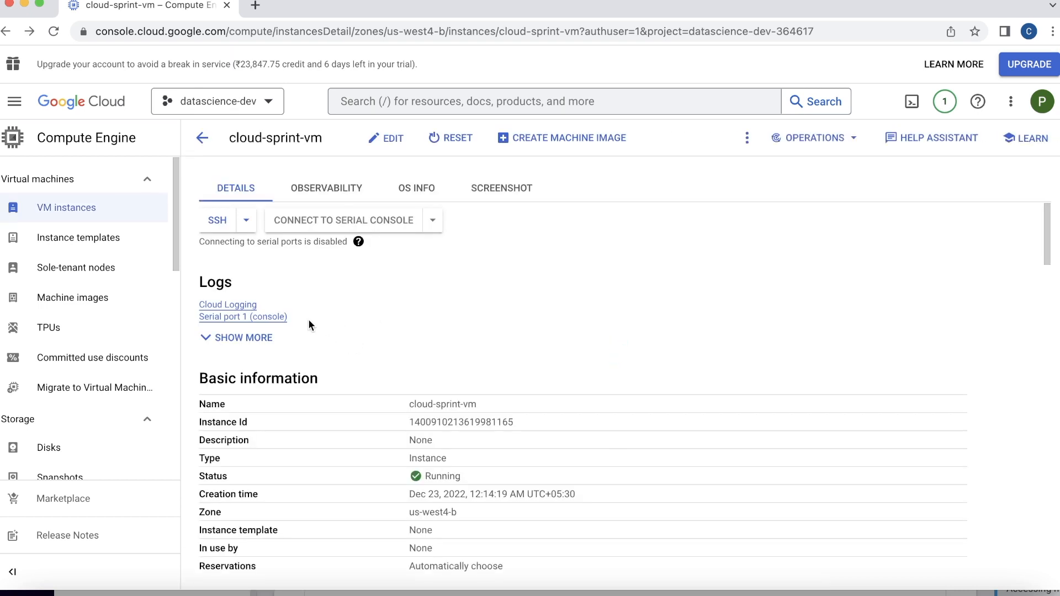
Stop the cloud-sprint-vm instance, dismiss the notification and check the instance's status.
{"action": "left_click", "coordinate": [746, 139]}
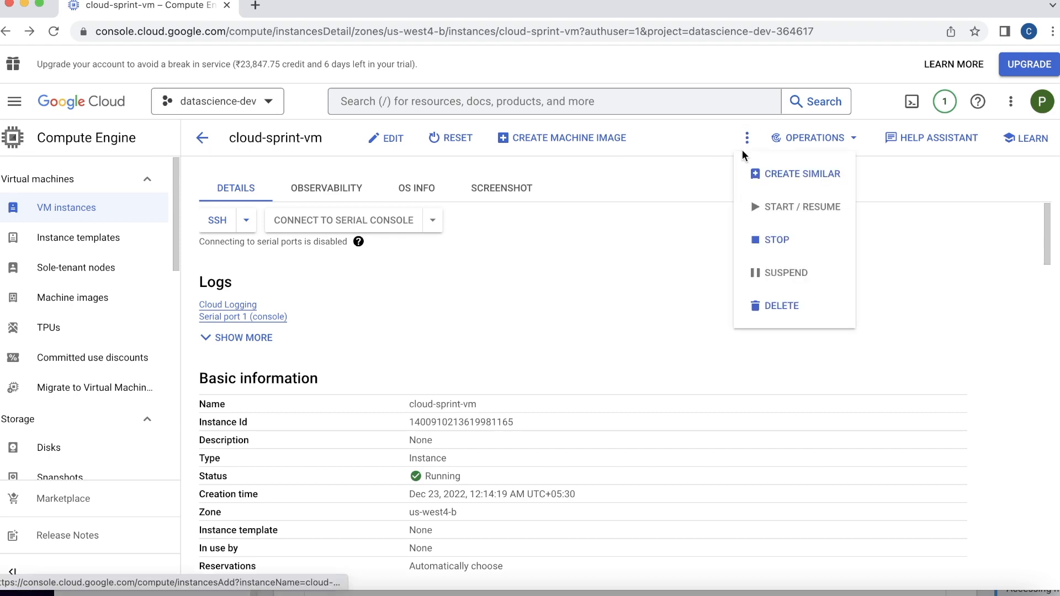
{"action": "left_click", "coordinate": [760, 239]}
{"action": "left_click", "coordinate": [702, 379]}
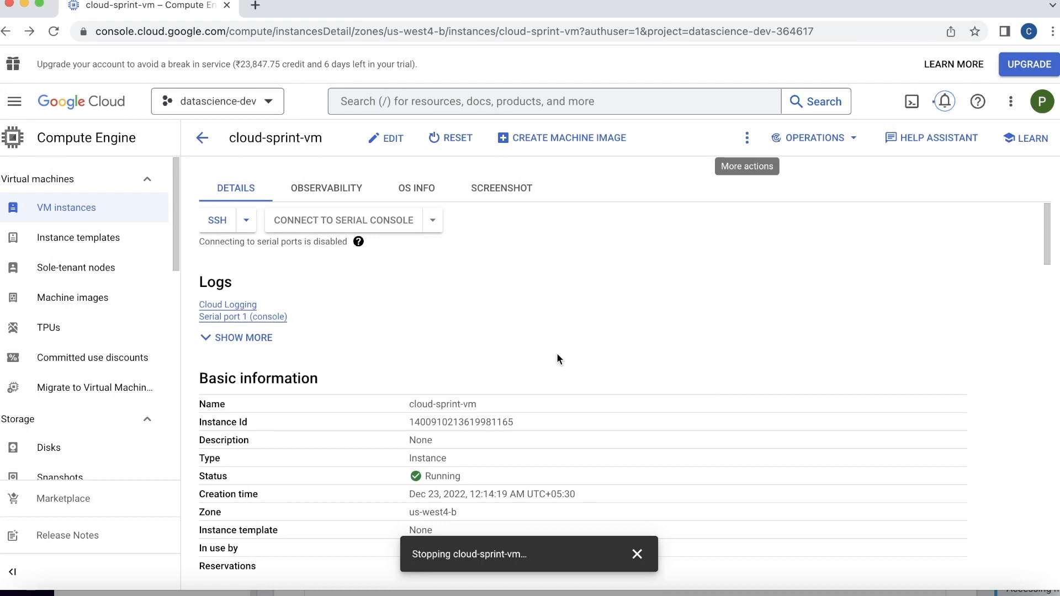
{"action": "double_click", "coordinate": [448, 476]}
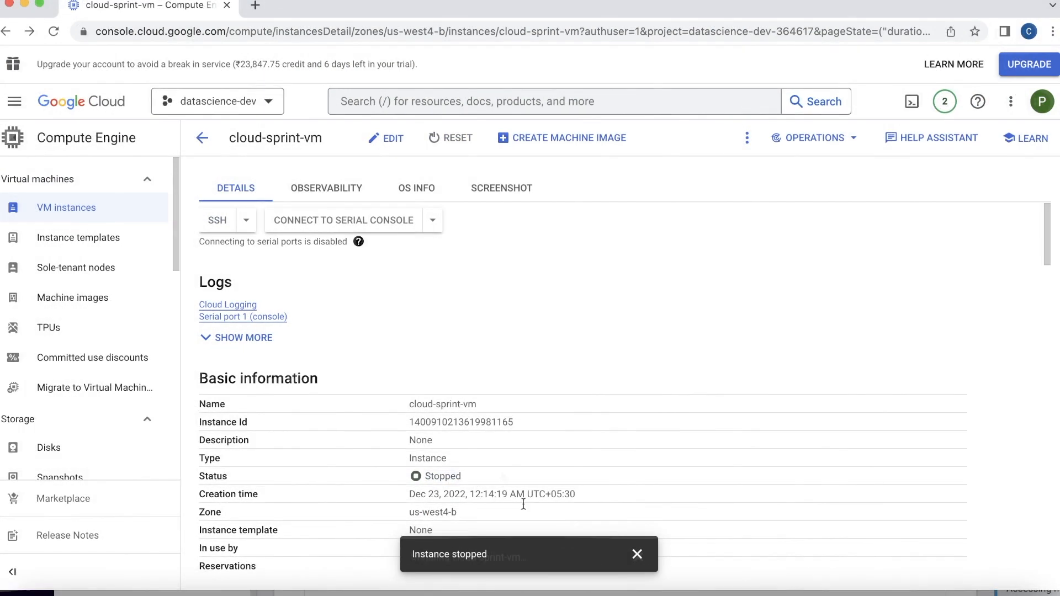
{"action": "left_click", "coordinate": [636, 553]}
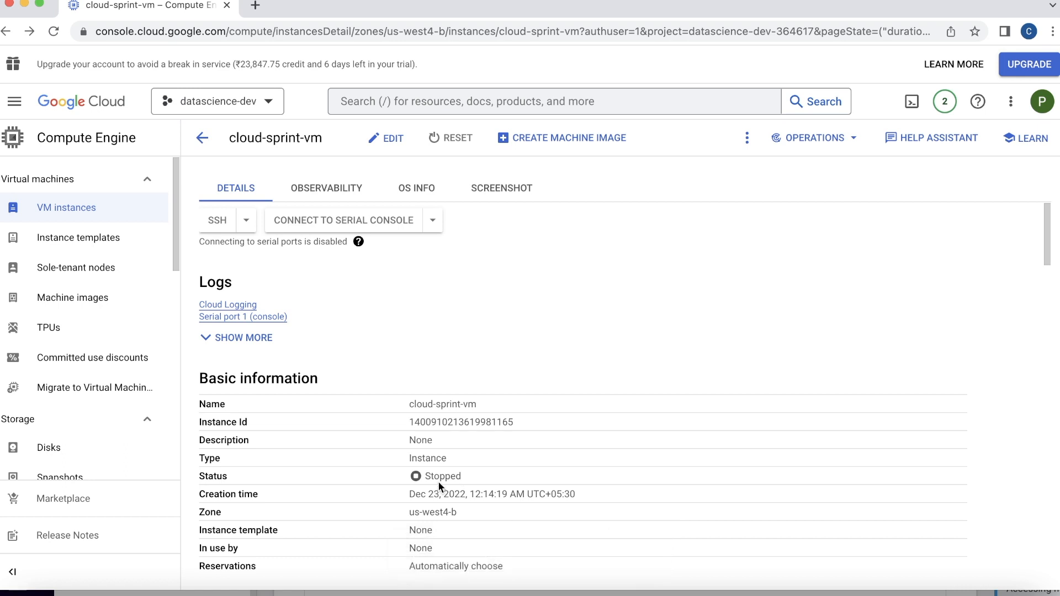
{"action": "left_click_drag", "start_coordinate": [428, 476], "coordinate": [506, 481]}
{"action": "left_click", "coordinate": [506, 481]}
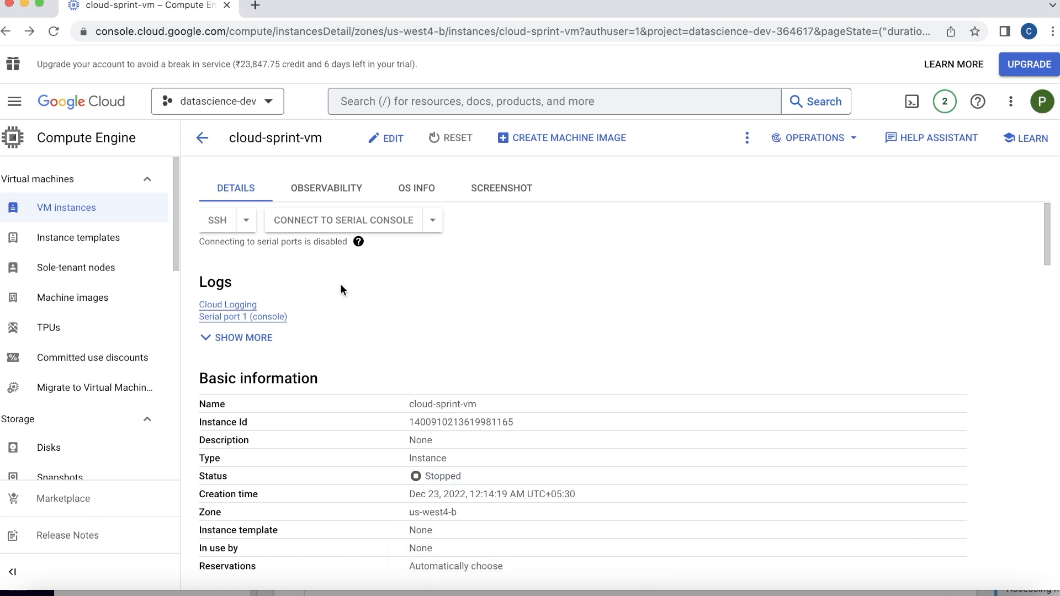
Open the stopped cloud-sprint-vm for editing and review its machine configuration, networking, storage, service account and management settings.
{"action": "left_click", "coordinate": [386, 138]}
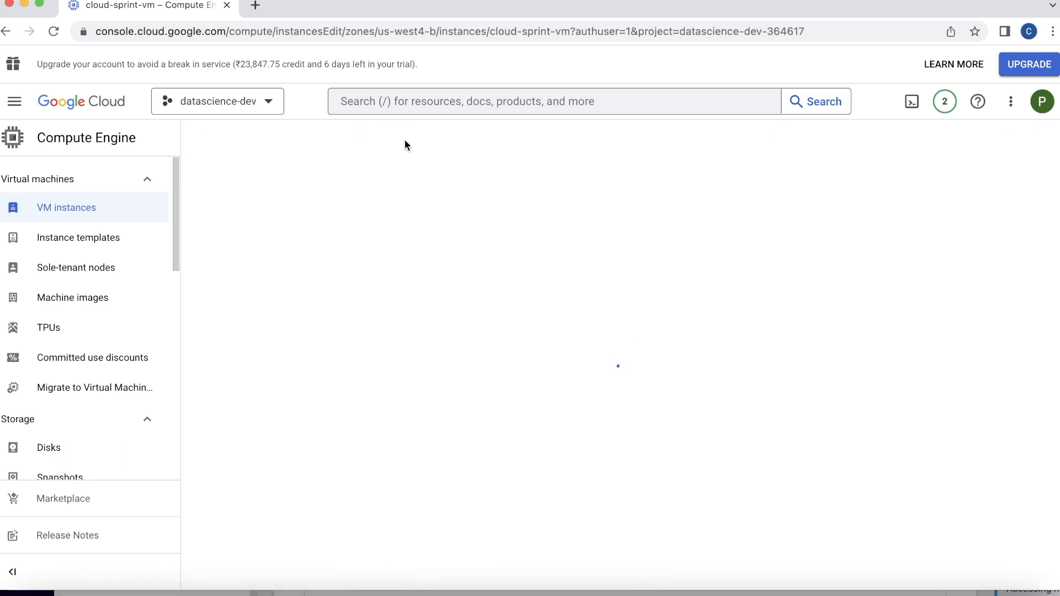
{"action": "scroll", "coordinate": [527, 408], "scroll_direction": "down", "scroll_amount": 2}
{"action": "scroll", "coordinate": [518, 421], "scroll_direction": "down", "scroll_amount": 5}
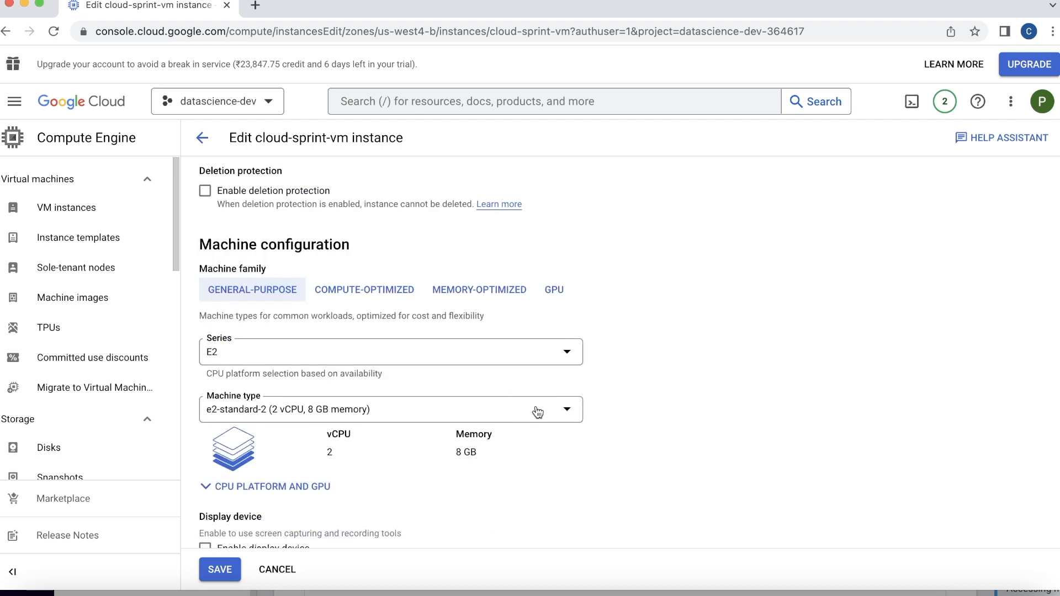
{"action": "scroll", "coordinate": [552, 425], "scroll_direction": "down", "scroll_amount": 5}
{"action": "scroll", "coordinate": [591, 425], "scroll_direction": "down", "scroll_amount": 3}
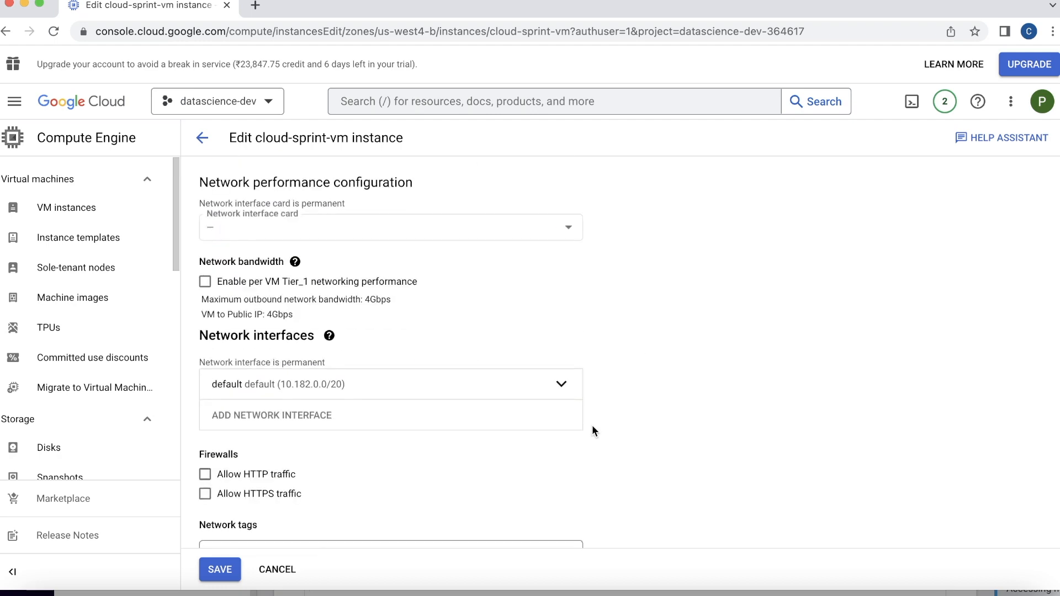
{"action": "scroll", "coordinate": [601, 409], "scroll_direction": "down", "scroll_amount": 15}
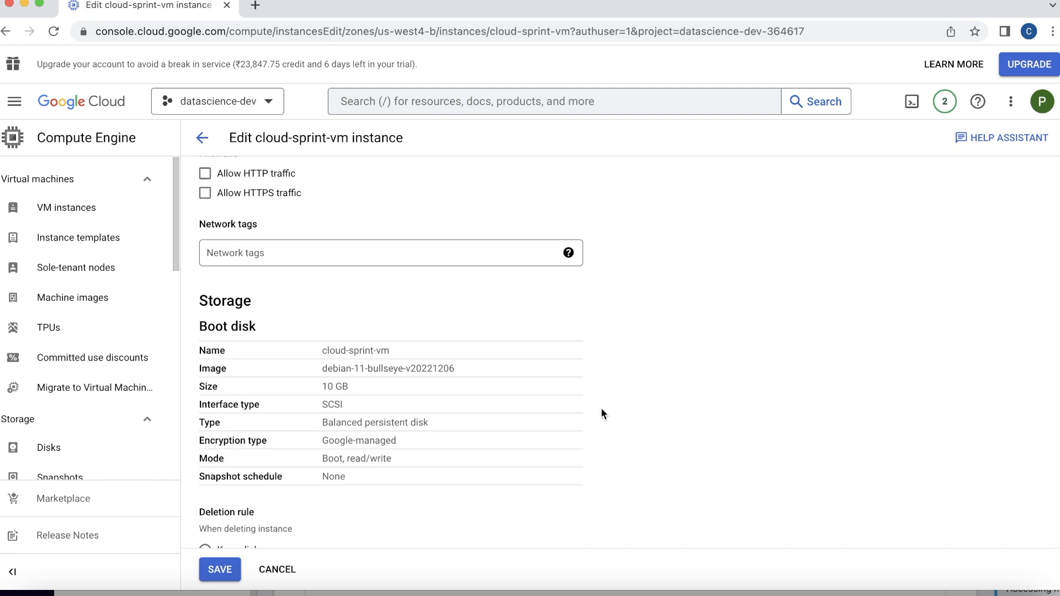
{"action": "scroll", "coordinate": [599, 412], "scroll_direction": "down", "scroll_amount": 4}
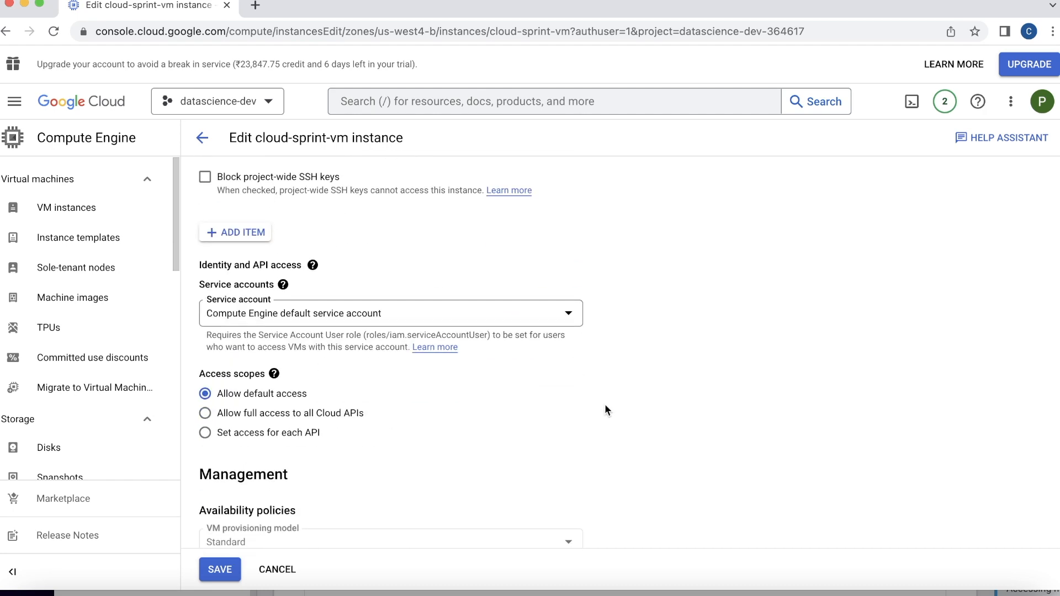
{"action": "left_click", "coordinate": [280, 315]}
{"action": "left_click", "coordinate": [681, 310]}
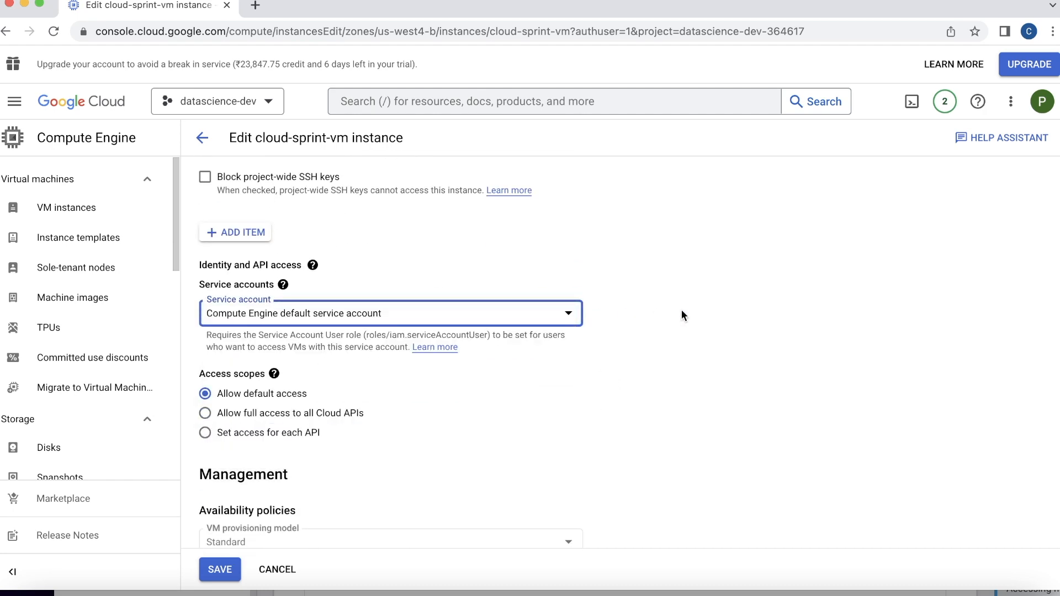
{"action": "scroll", "coordinate": [664, 326], "scroll_direction": "up", "scroll_amount": 1}
{"action": "scroll", "coordinate": [661, 339], "scroll_direction": "down", "scroll_amount": 5}
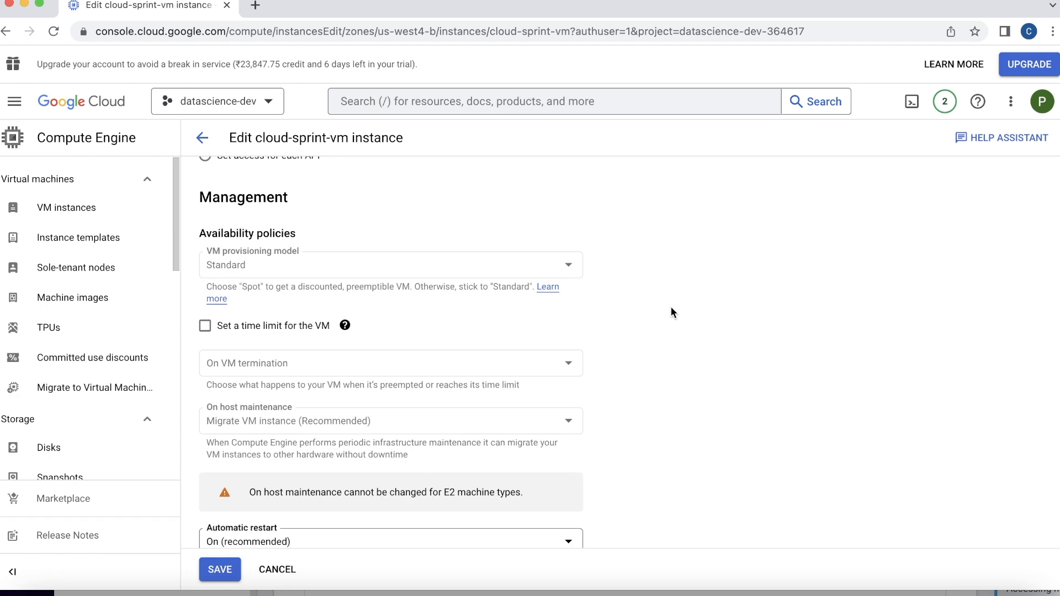
{"action": "scroll", "coordinate": [679, 314], "scroll_direction": "down", "scroll_amount": 3}
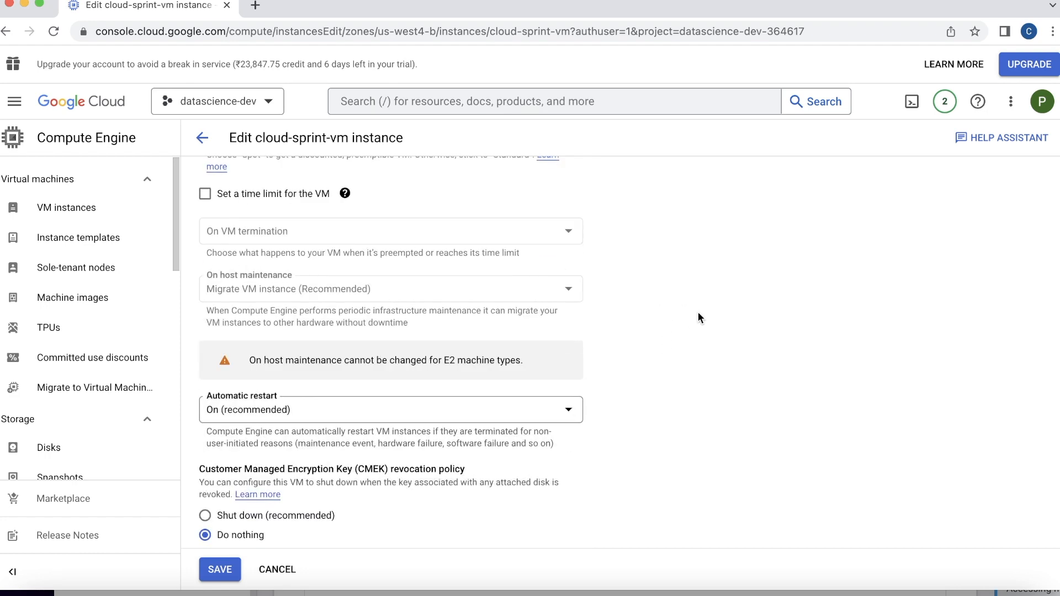
{"action": "scroll", "coordinate": [682, 387], "scroll_direction": "up", "scroll_amount": 15}
Switch to Keynote to check the machine type required in STEP 02 of the Case Study slide, and return to Google Chrome.
{"action": "left_click", "coordinate": [496, 595]}
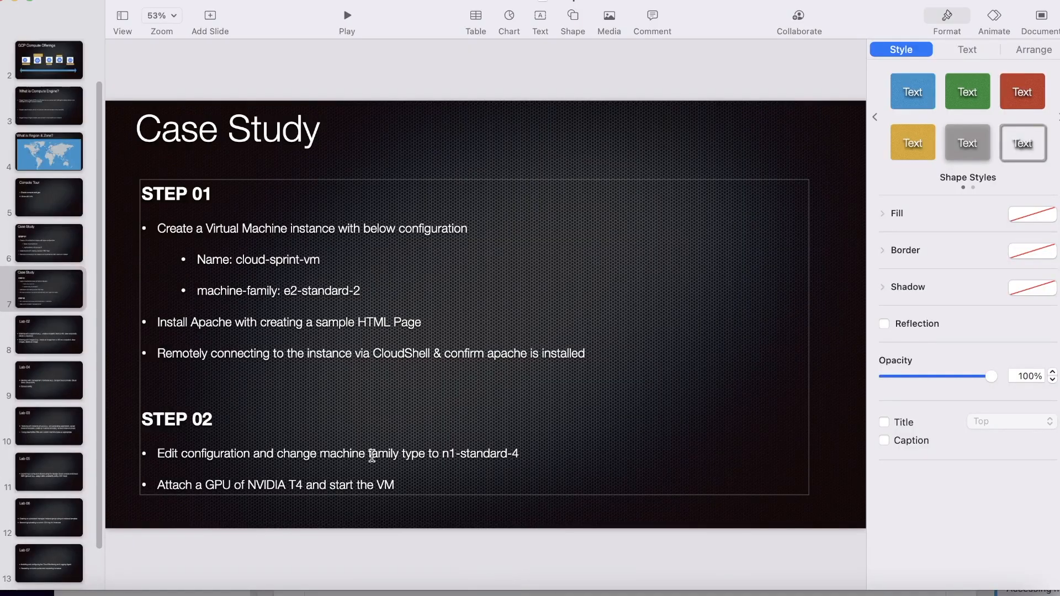
{"action": "left_click_drag", "start_coordinate": [525, 453], "coordinate": [442, 453]}
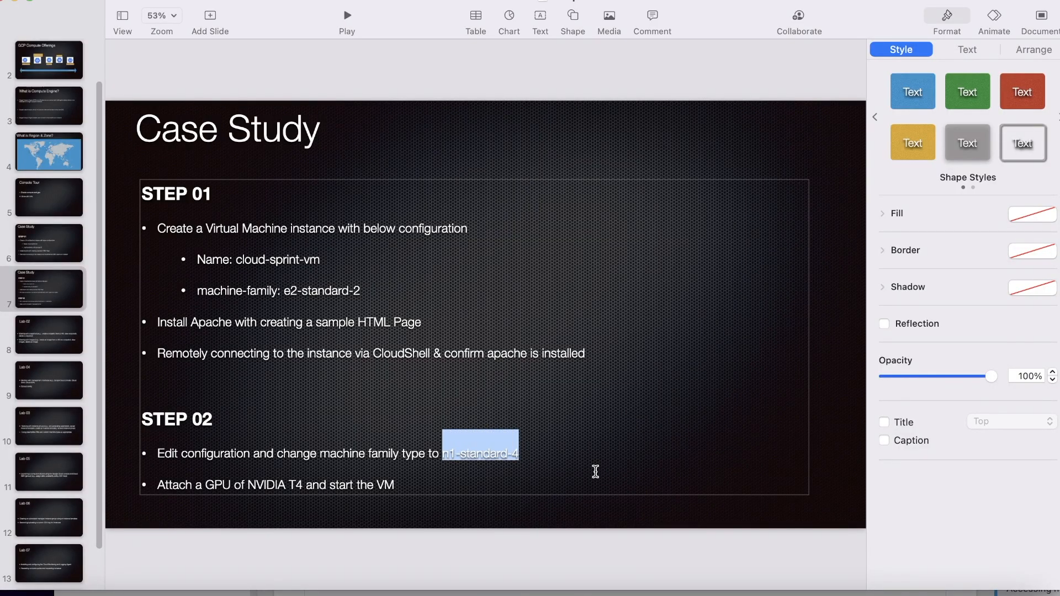
{"action": "key", "text": "super+Tab"}
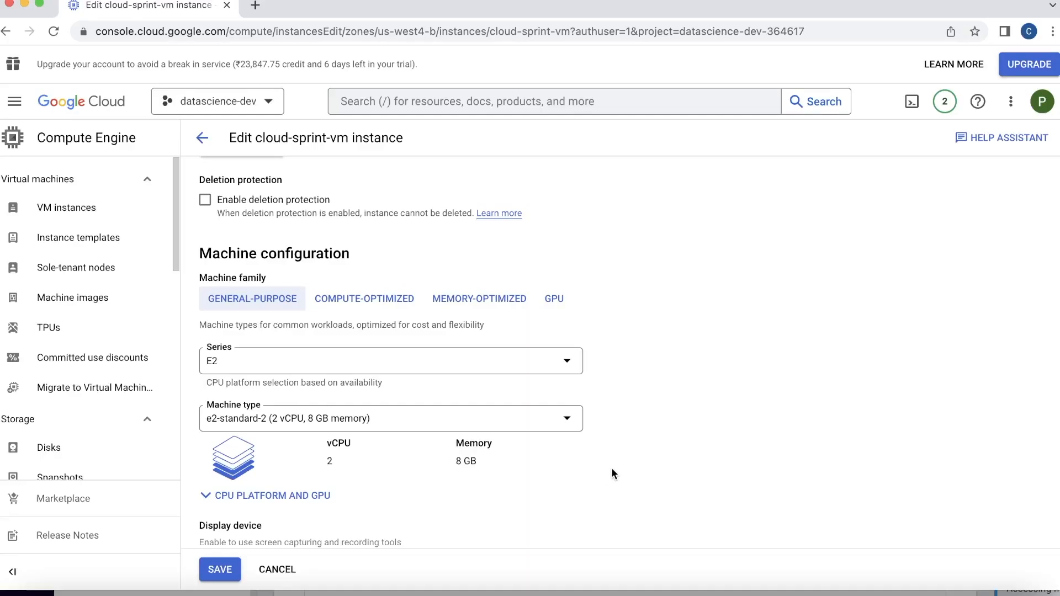
Set the machine series to N1 and the machine type to n1-standard-4 (4 vCPU, 15 GB memory).
{"action": "left_click", "coordinate": [267, 367]}
{"action": "scroll", "coordinate": [300, 486], "scroll_direction": "down", "scroll_amount": 1}
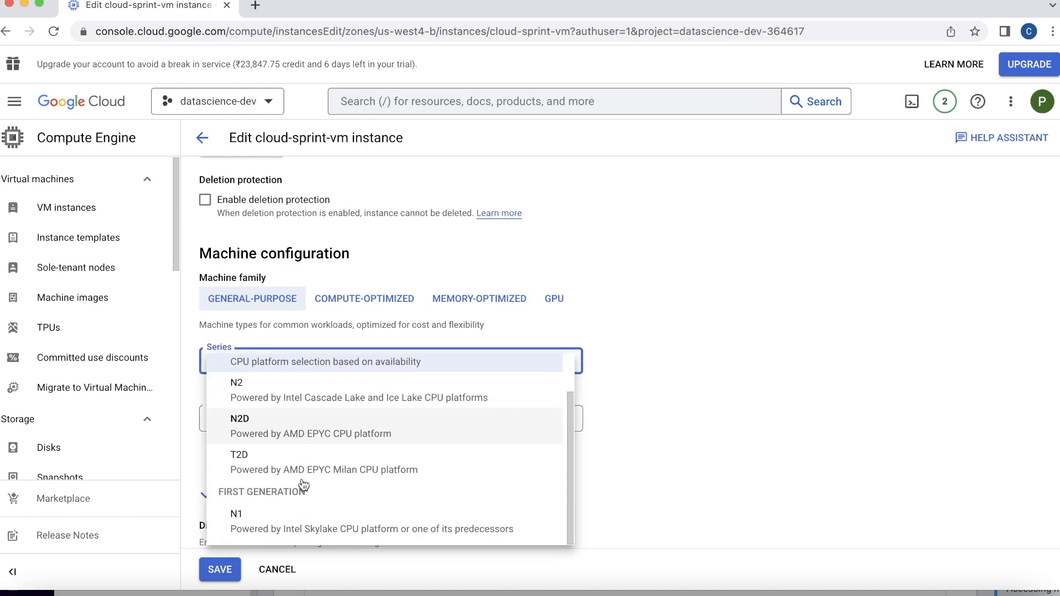
{"action": "left_click", "coordinate": [287, 521]}
{"action": "left_click", "coordinate": [273, 425]}
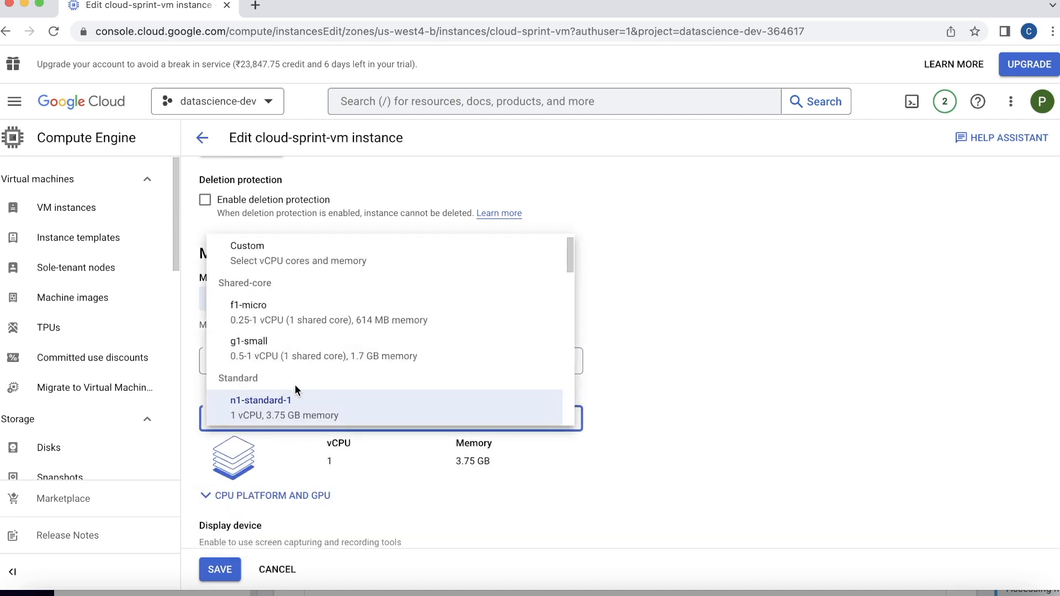
{"action": "scroll", "coordinate": [295, 384], "scroll_direction": "down", "scroll_amount": 2}
{"action": "left_click", "coordinate": [281, 357]}
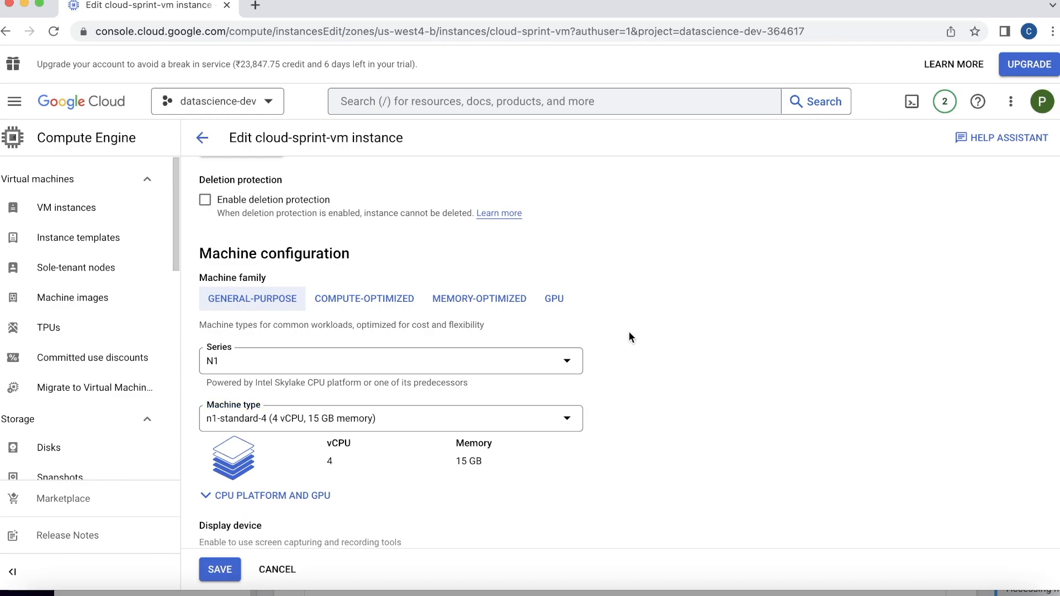
Check the NVIDIA T4 GPU and n1-standard-4 requirements of STEP 02 on the Keynote slide and return to Google Chrome.
{"action": "key", "text": "super+Tab"}
{"action": "left_click", "coordinate": [170, 483]}
{"action": "left_click_drag", "start_coordinate": [159, 485], "coordinate": [402, 483]}
{"action": "left_click", "coordinate": [521, 452]}
{"action": "left_click_drag", "start_coordinate": [521, 452], "coordinate": [442, 452]}
{"action": "key", "text": "super+Tab"}
Save the changes to cloud-sprint-vm and copy the machine type from its machine configuration details to check it.
{"action": "left_click", "coordinate": [226, 569]}
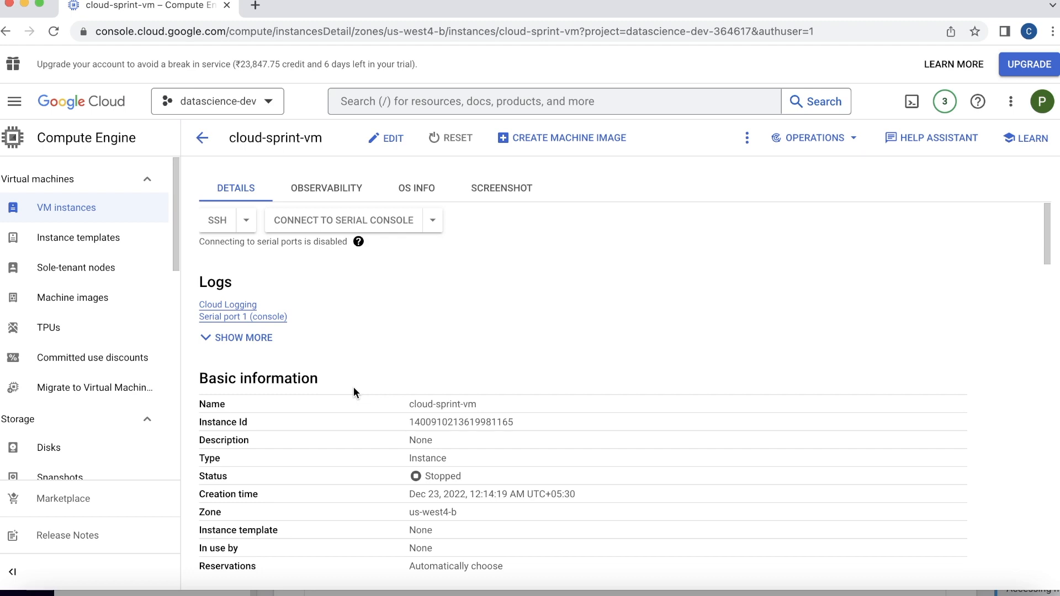
{"action": "scroll", "coordinate": [526, 463], "scroll_direction": "down", "scroll_amount": 10}
{"action": "scroll", "coordinate": [528, 462], "scroll_direction": "up", "scroll_amount": 4}
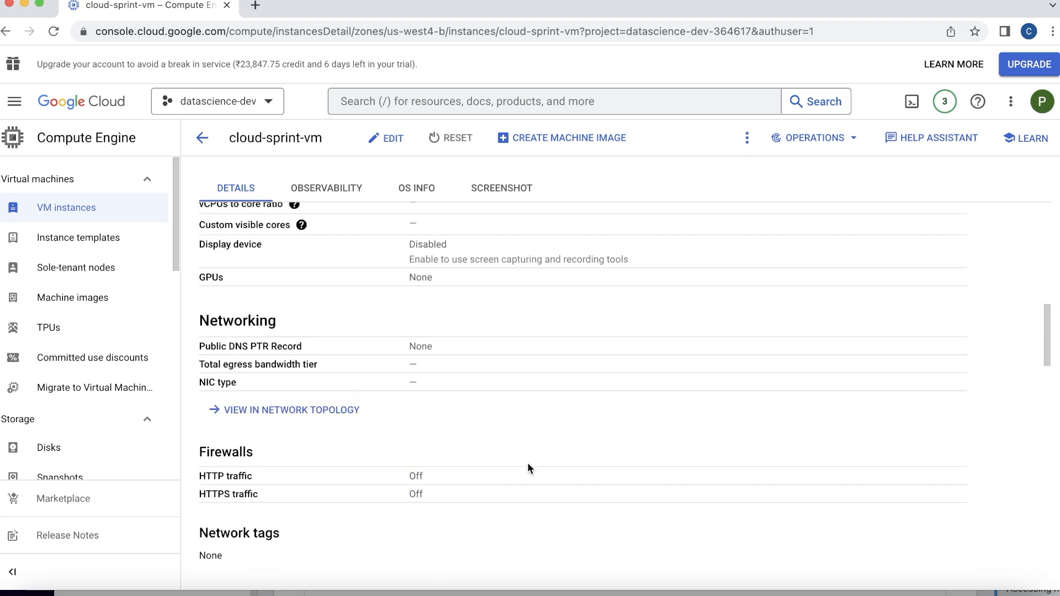
{"action": "triple_click", "coordinate": [415, 297]}
{"action": "key", "text": "super+c"}
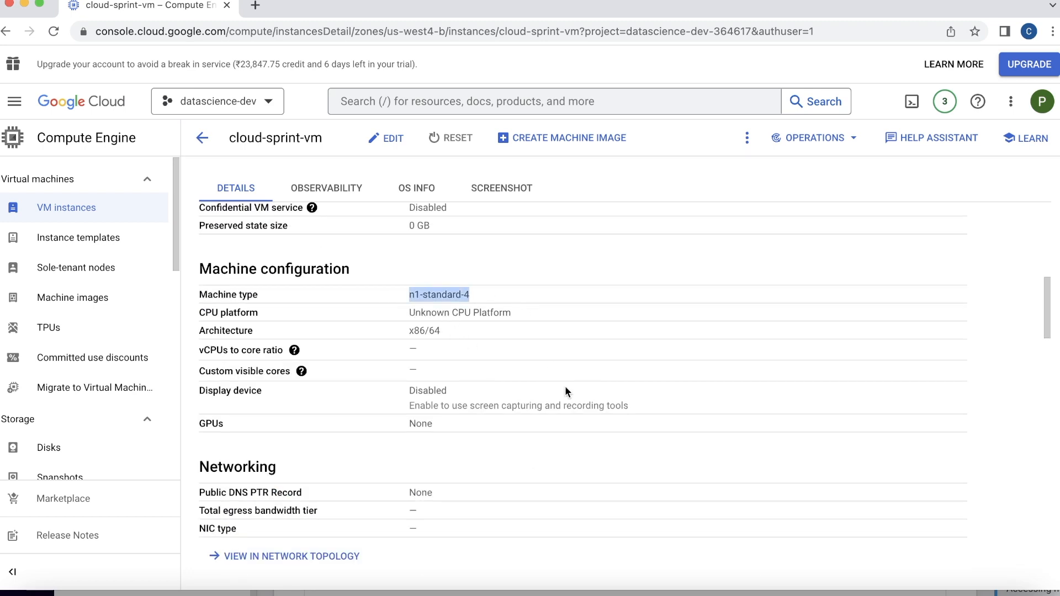
Start the cloud-sprint-vm instance and review its machine configuration once it has started.
{"action": "left_click", "coordinate": [746, 145]}
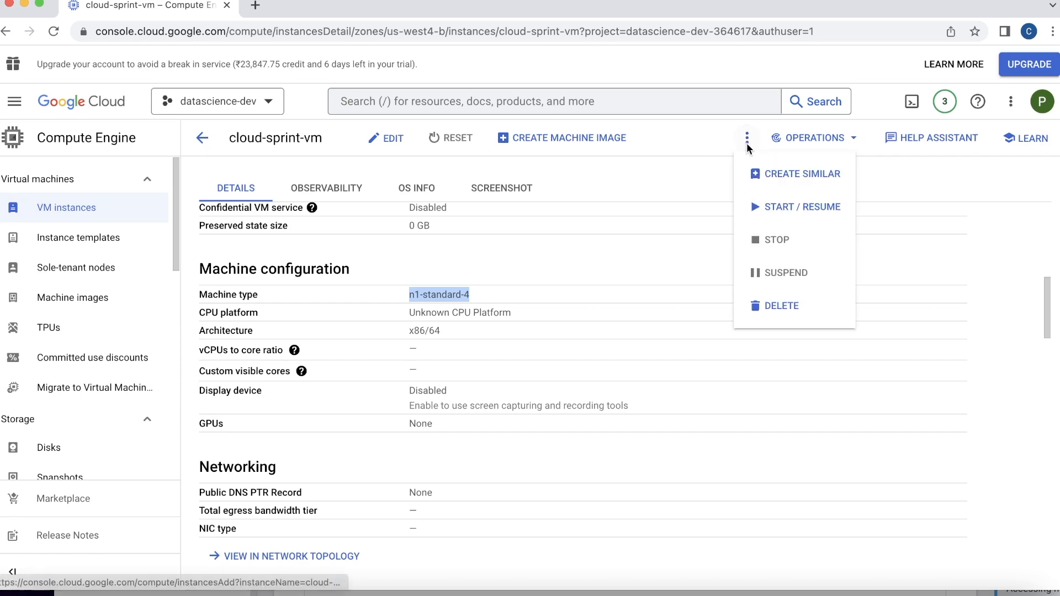
{"action": "left_click", "coordinate": [778, 208]}
{"action": "left_click", "coordinate": [703, 372]}
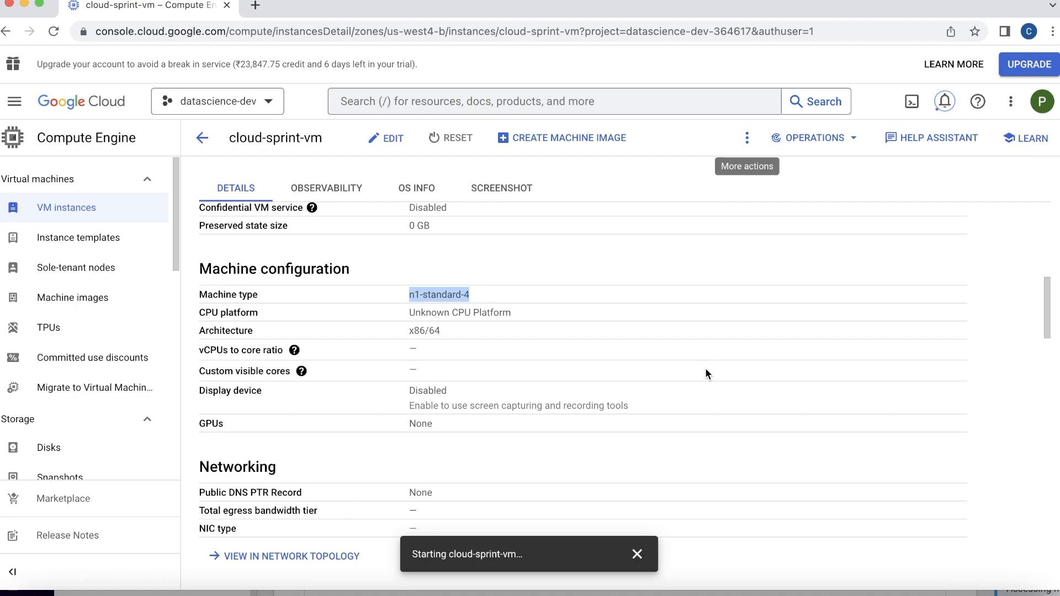
{"action": "key", "text": "super+Tab"}
{"action": "key", "text": "super+Tab"}
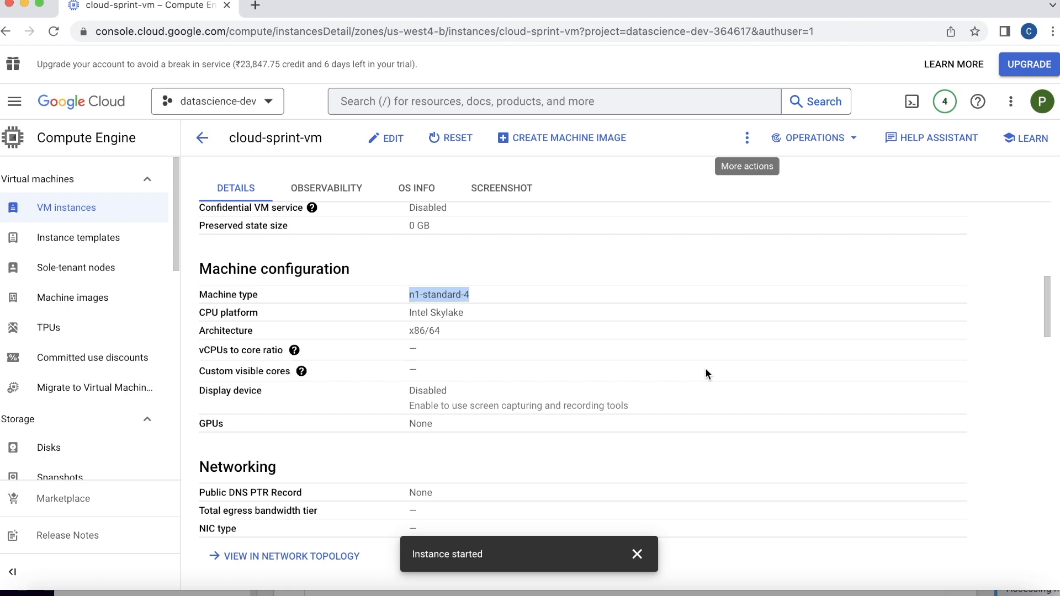
{"action": "left_click", "coordinate": [714, 391]}
{"action": "scroll", "coordinate": [714, 392], "scroll_direction": "down", "scroll_amount": 1}
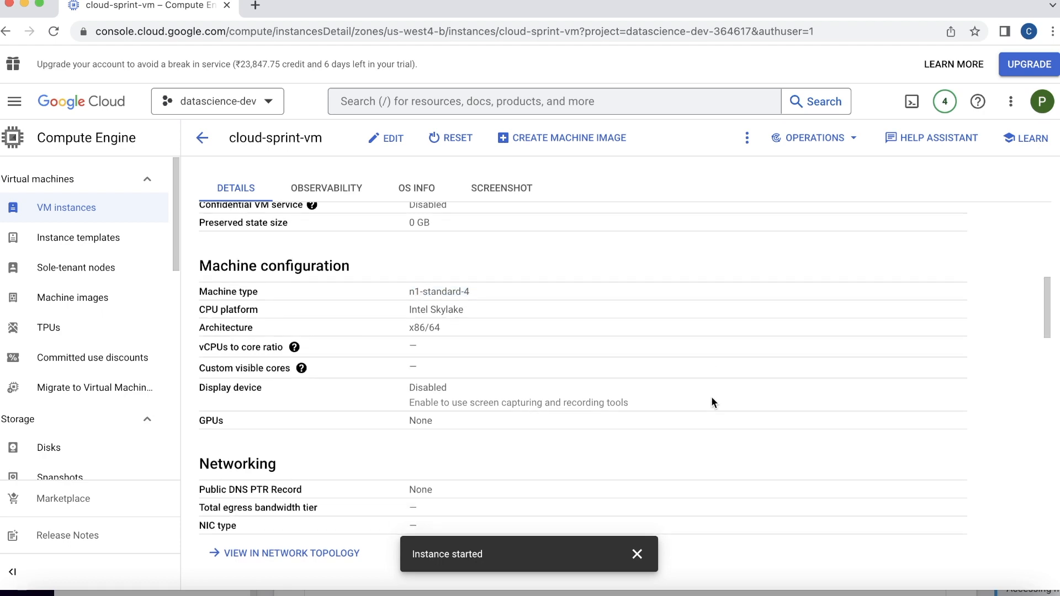
Switch to Keynote to check the GPU requirement in STEP 02 of the Case Study slide, and return to Google Chrome.
{"action": "key", "text": "super+Tab"}
{"action": "key", "text": "super+v"}
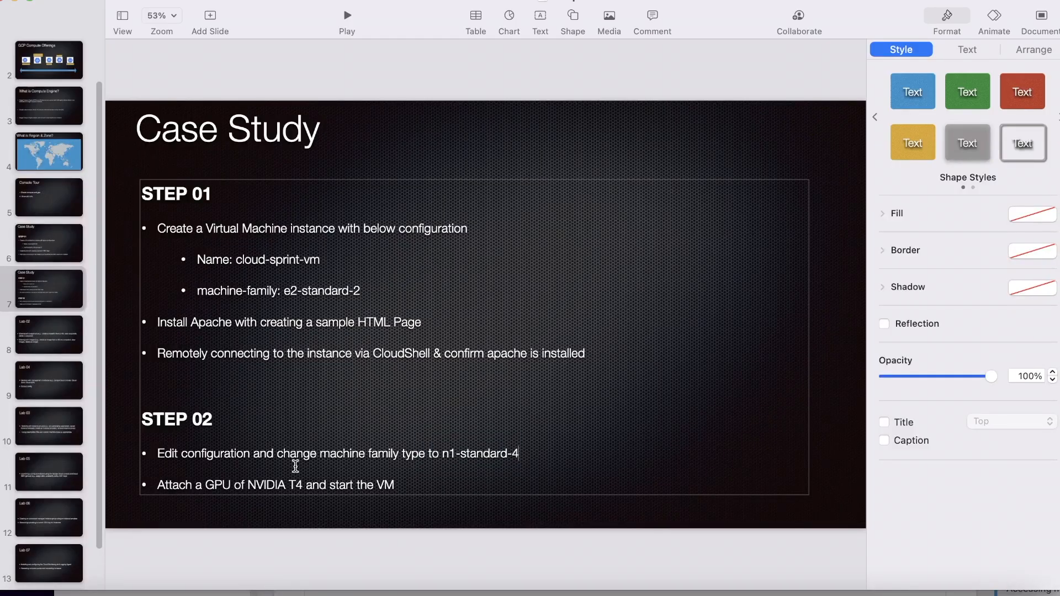
{"action": "left_click_drag", "start_coordinate": [160, 485], "coordinate": [418, 487]}
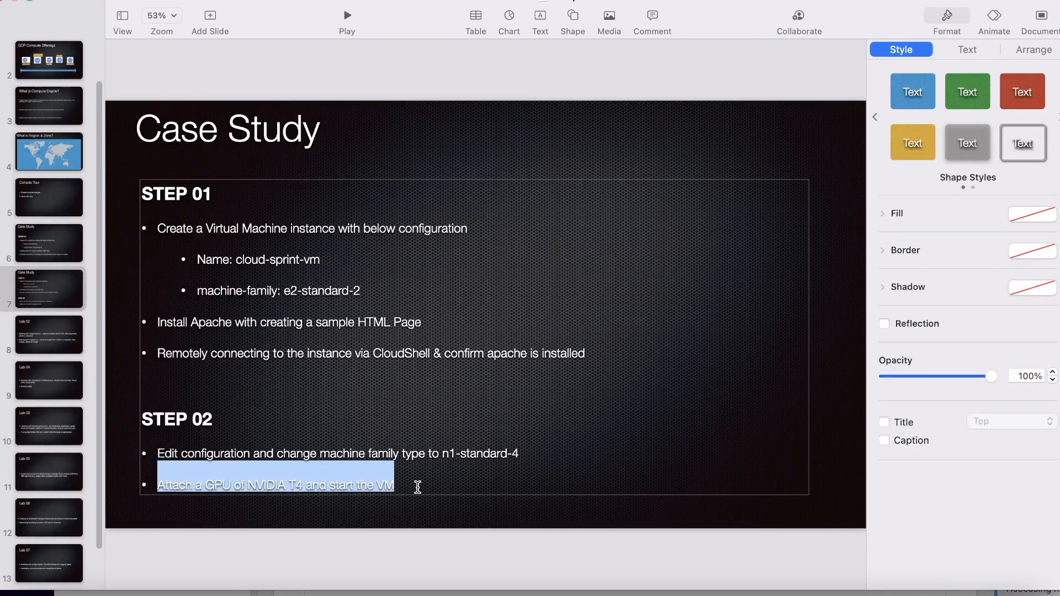
{"action": "key", "text": "super+Tab"}
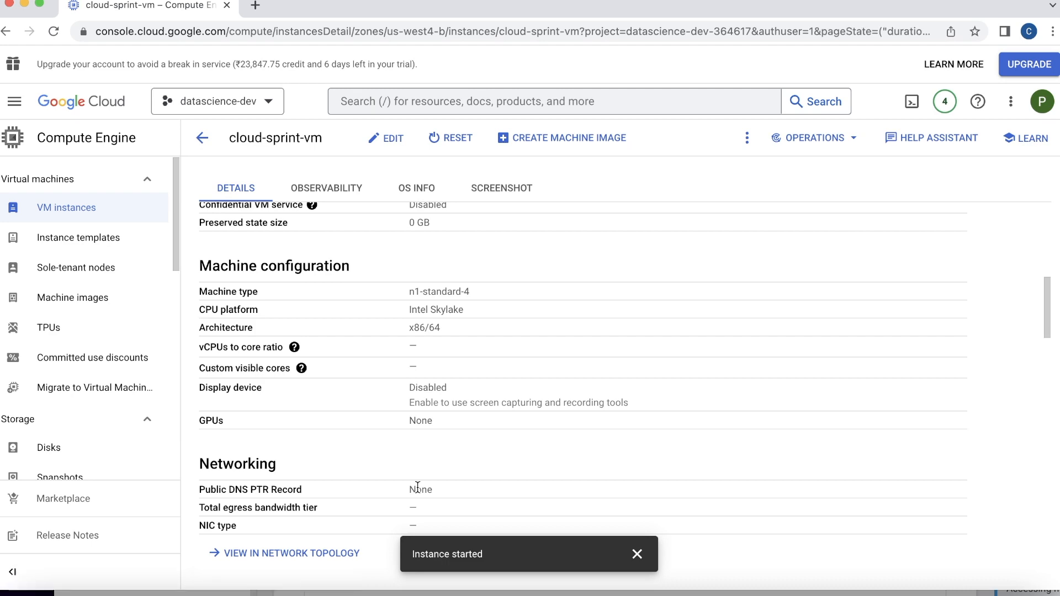
{"action": "key", "text": "super+Tab"}
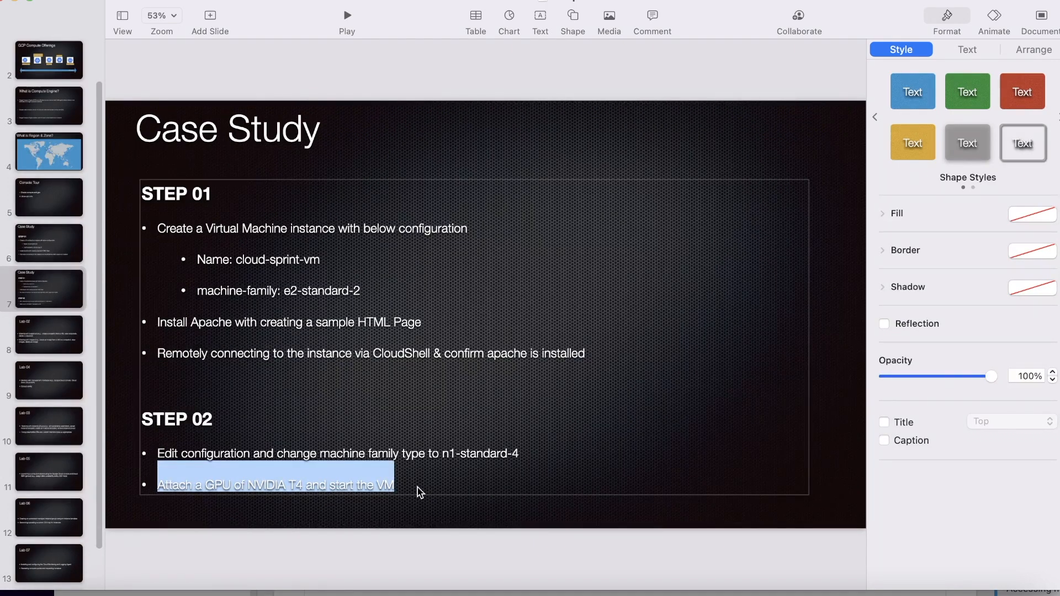
{"action": "left_click", "coordinate": [419, 492]}
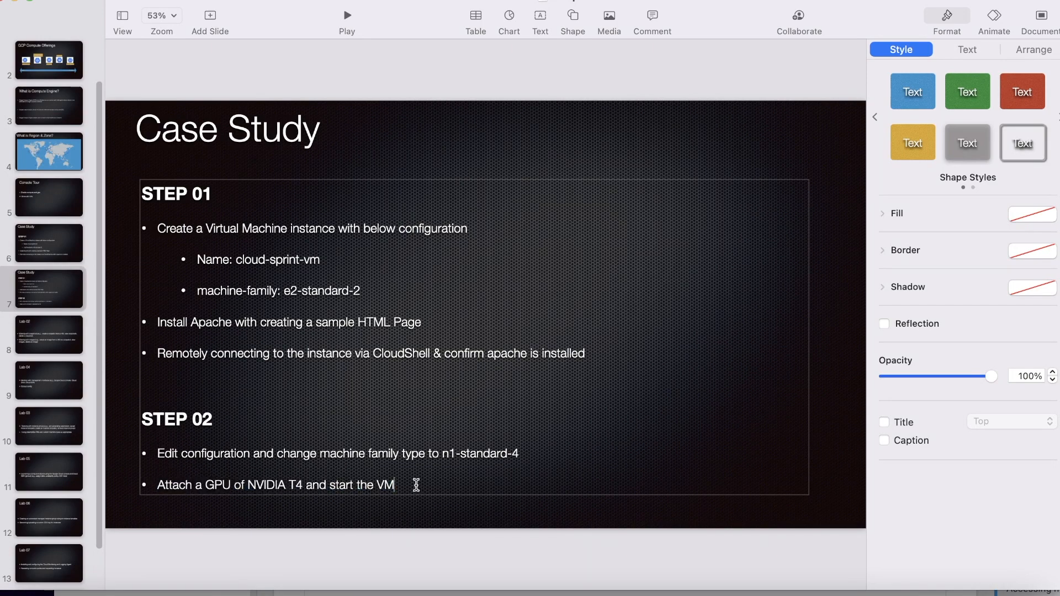
{"action": "left_click_drag", "start_coordinate": [248, 484], "coordinate": [305, 485]}
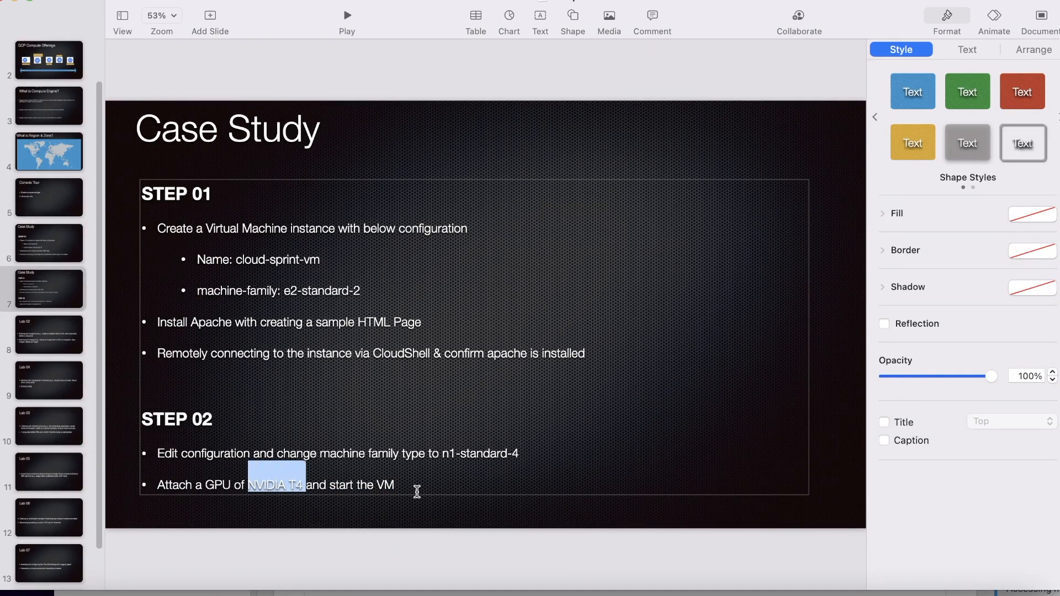
{"action": "key", "text": "super+Tab"}
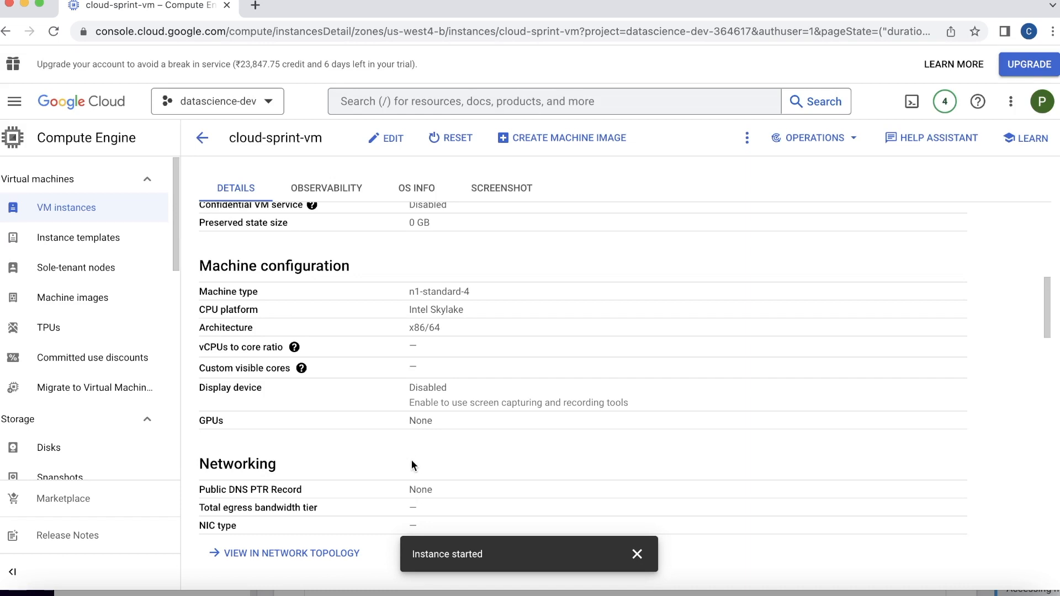
Open cloud-sprint-vm for editing, check its machine configuration options and running status, and go back to the instance details.
{"action": "left_click", "coordinate": [385, 141]}
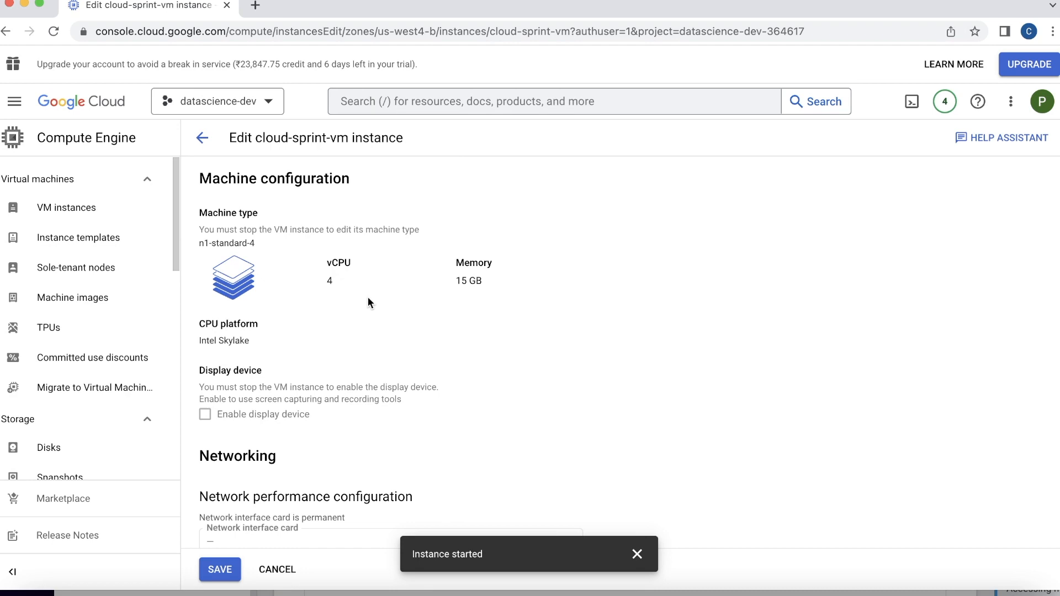
{"action": "left_click_drag", "start_coordinate": [373, 272], "coordinate": [512, 320]}
{"action": "scroll", "coordinate": [509, 337], "scroll_direction": "down", "scroll_amount": 5}
{"action": "scroll", "coordinate": [507, 348], "scroll_direction": "up", "scroll_amount": 15}
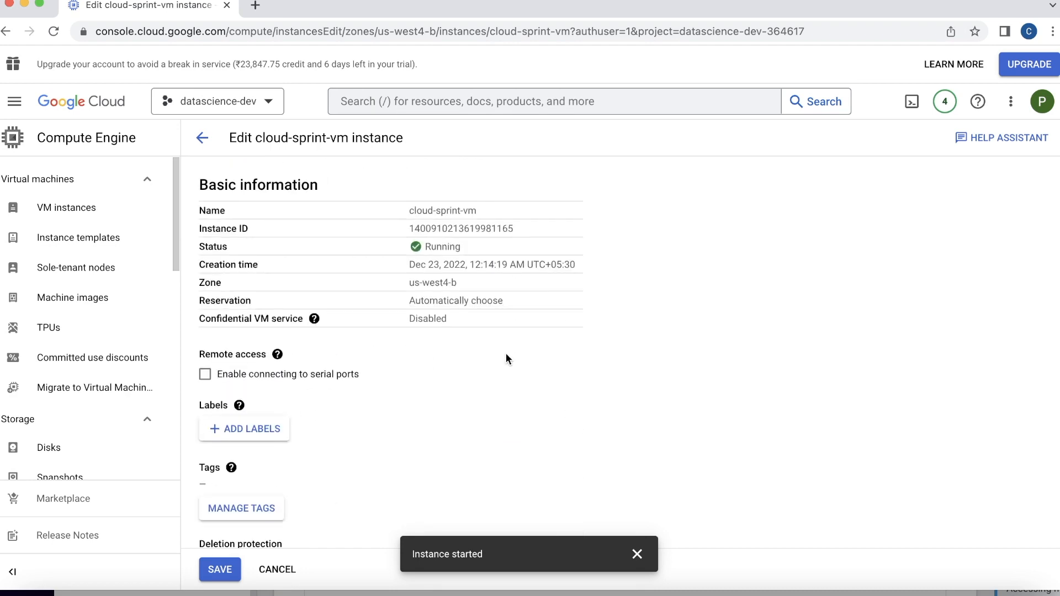
{"action": "left_click", "coordinate": [202, 137]}
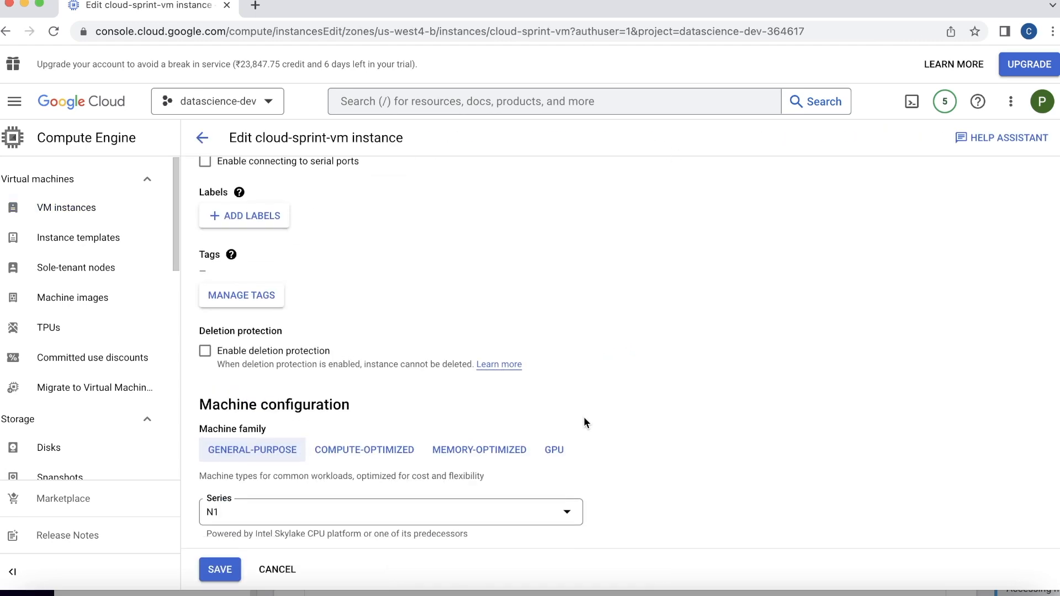
Preview the GPU machine family for cloud-sprint-vm, then recheck both STEP 02 requirements on the Keynote slide and return to Google Chrome.
{"action": "scroll", "coordinate": [584, 416], "scroll_direction": "down", "scroll_amount": 5}
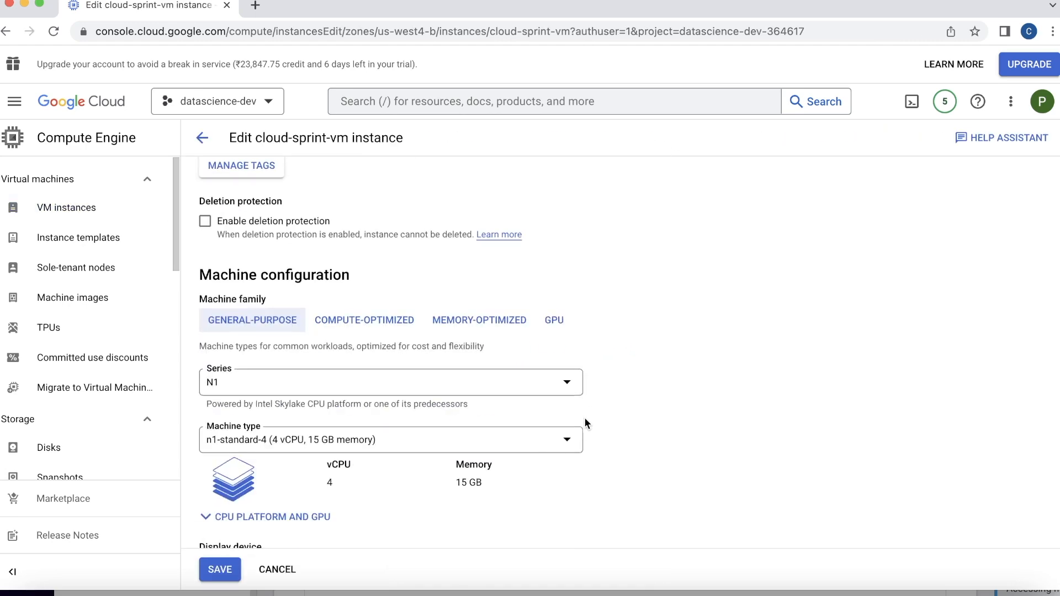
{"action": "left_click", "coordinate": [556, 297]}
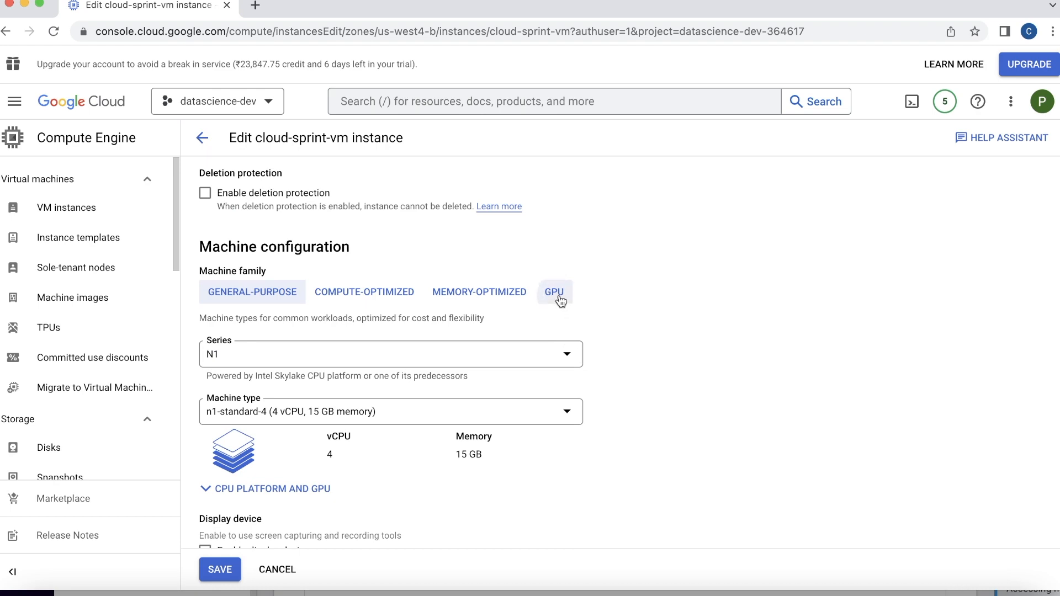
{"action": "left_click", "coordinate": [221, 291]}
{"action": "left_click", "coordinate": [532, 593]}
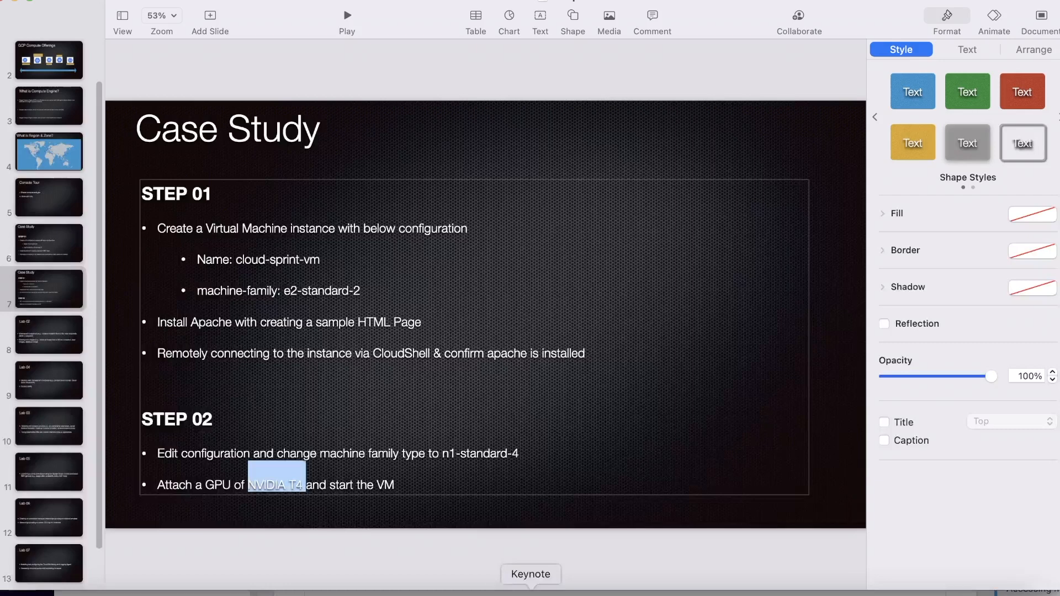
{"action": "left_click_drag", "start_coordinate": [206, 453], "coordinate": [507, 453]}
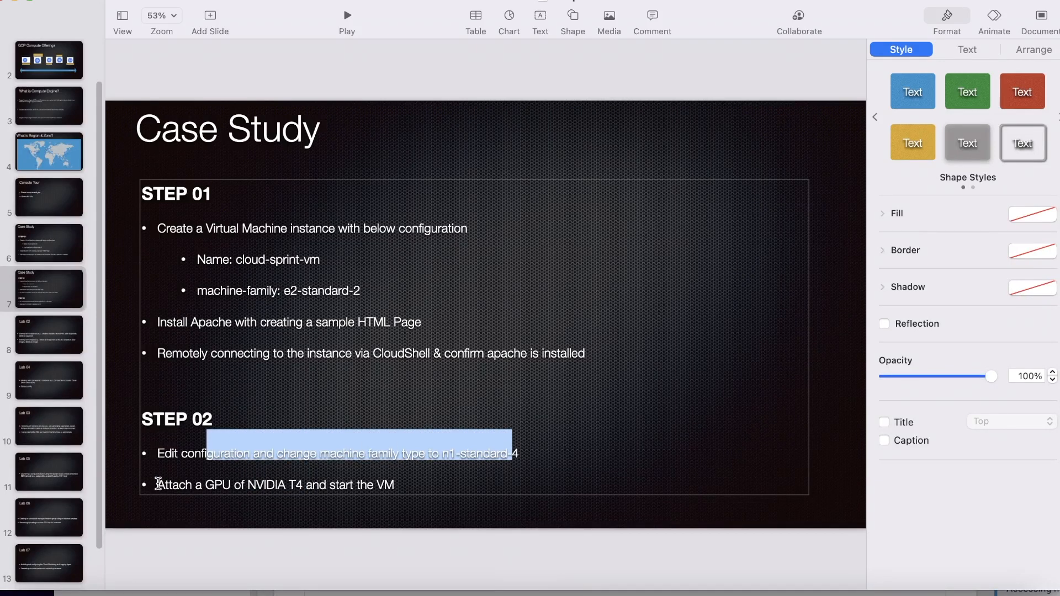
{"action": "left_click_drag", "start_coordinate": [156, 481], "coordinate": [385, 484]}
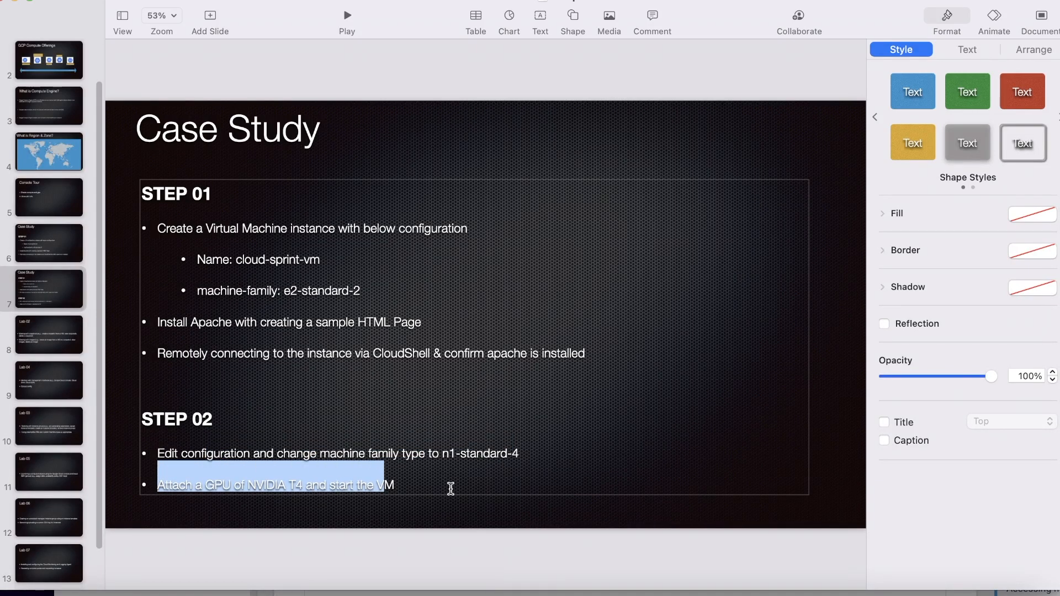
{"action": "key", "text": "super+Tab"}
Set the machine family to GPU with GPU type NVIDIA T4 and machine type n1-standard-4 (4 vCPU, 15 GB memory).
{"action": "left_click", "coordinate": [553, 293]}
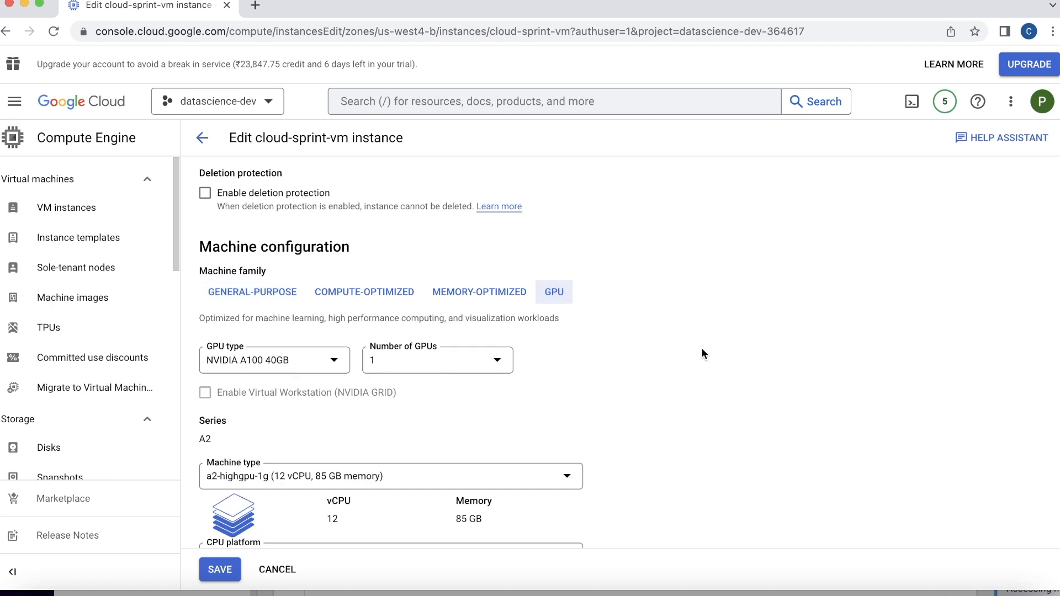
{"action": "left_click", "coordinate": [294, 363]}
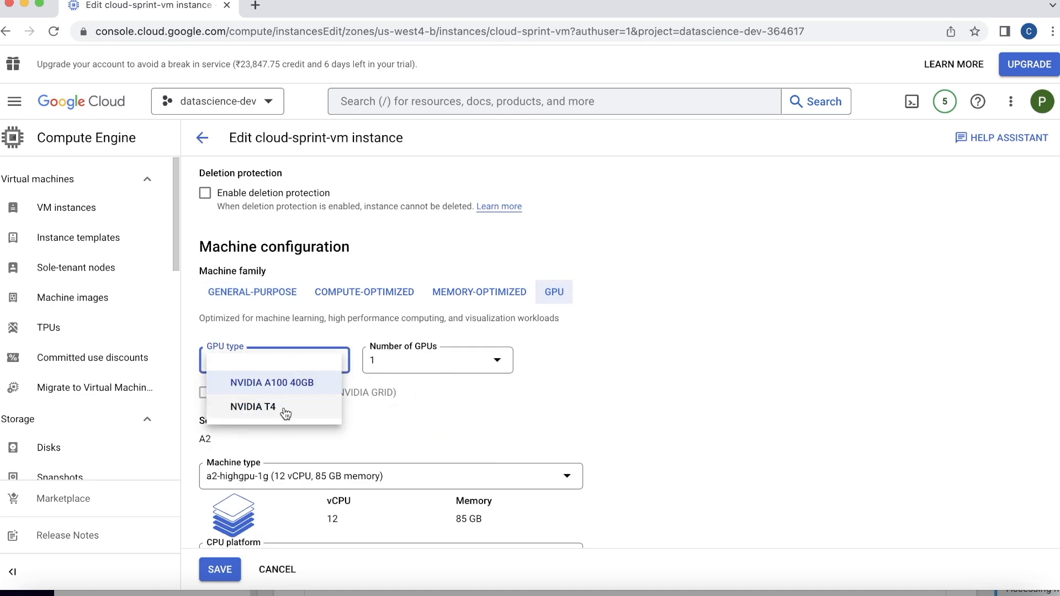
{"action": "left_click", "coordinate": [256, 405]}
{"action": "left_click", "coordinate": [331, 476]}
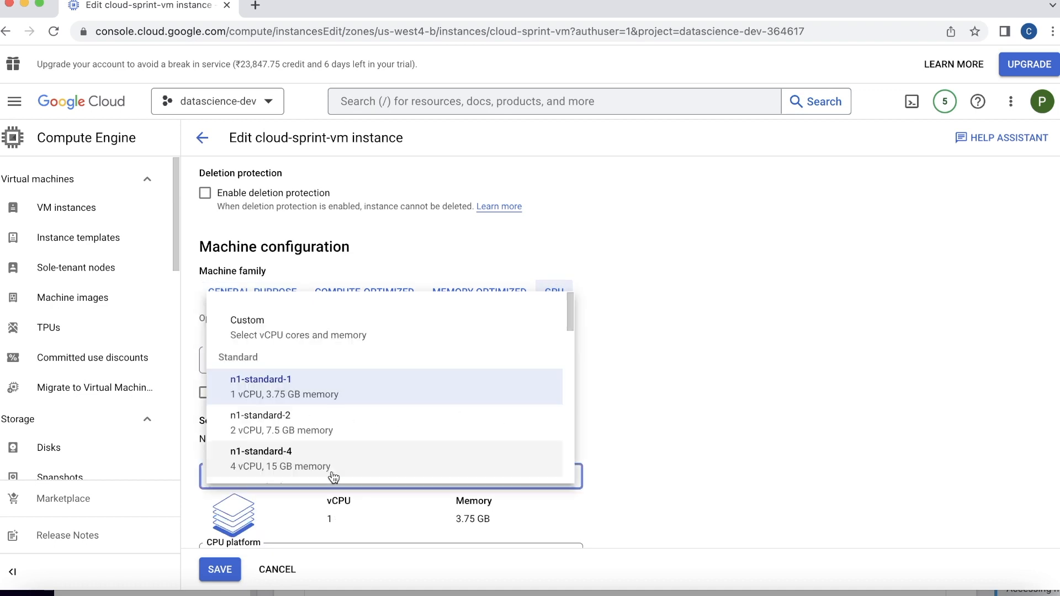
{"action": "scroll", "coordinate": [338, 443], "scroll_direction": "down", "scroll_amount": 2}
{"action": "left_click", "coordinate": [279, 369]}
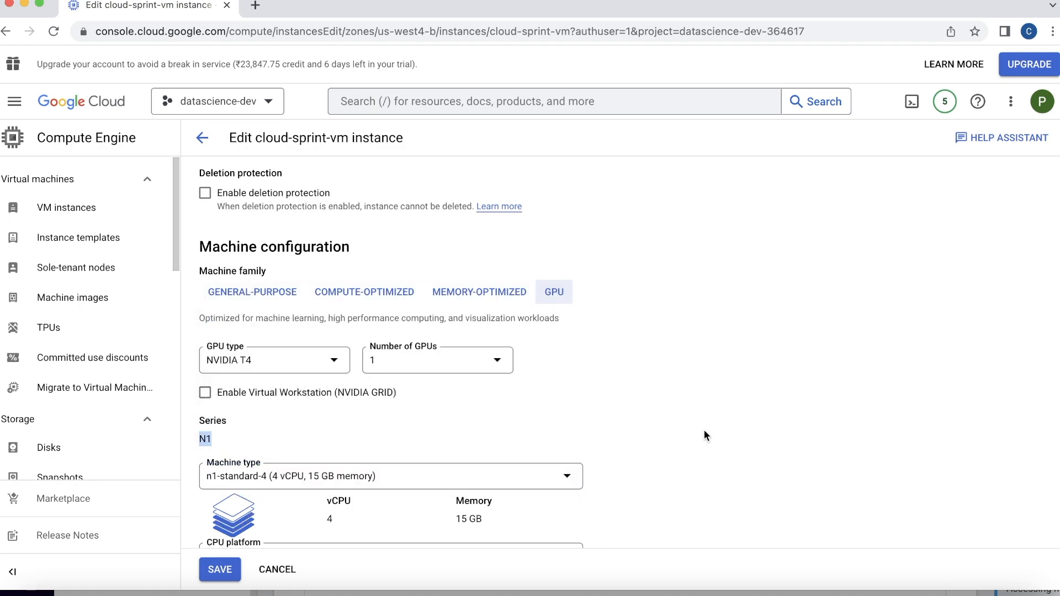
Set On host maintenance to Terminate VM instance and save the changes to cloud-sprint-vm.
{"action": "scroll", "coordinate": [703, 429], "scroll_direction": "down", "scroll_amount": 2}
{"action": "left_click", "coordinate": [213, 569]}
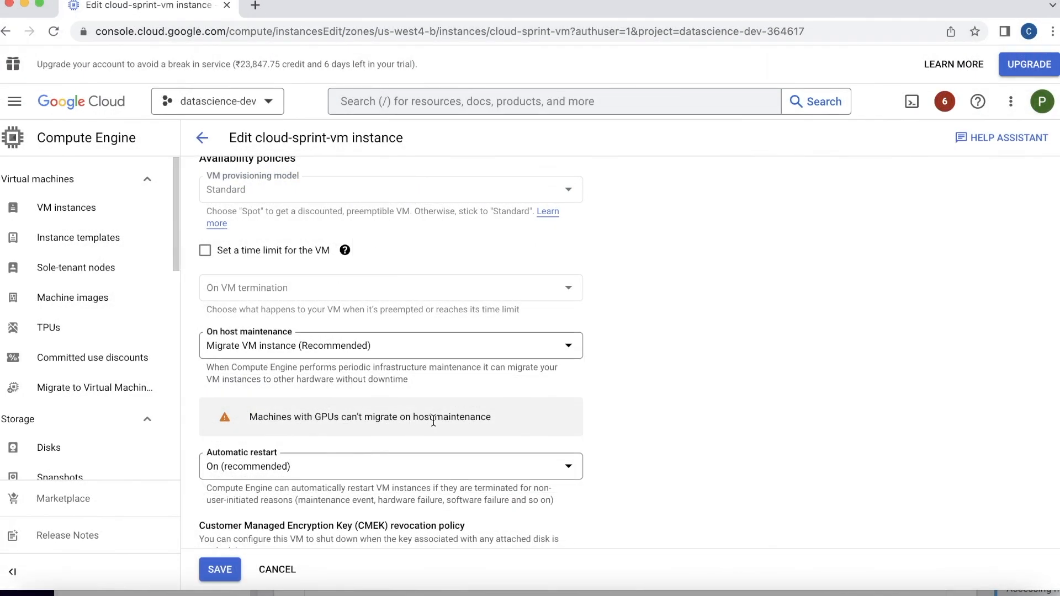
{"action": "triple_click", "coordinate": [433, 420]}
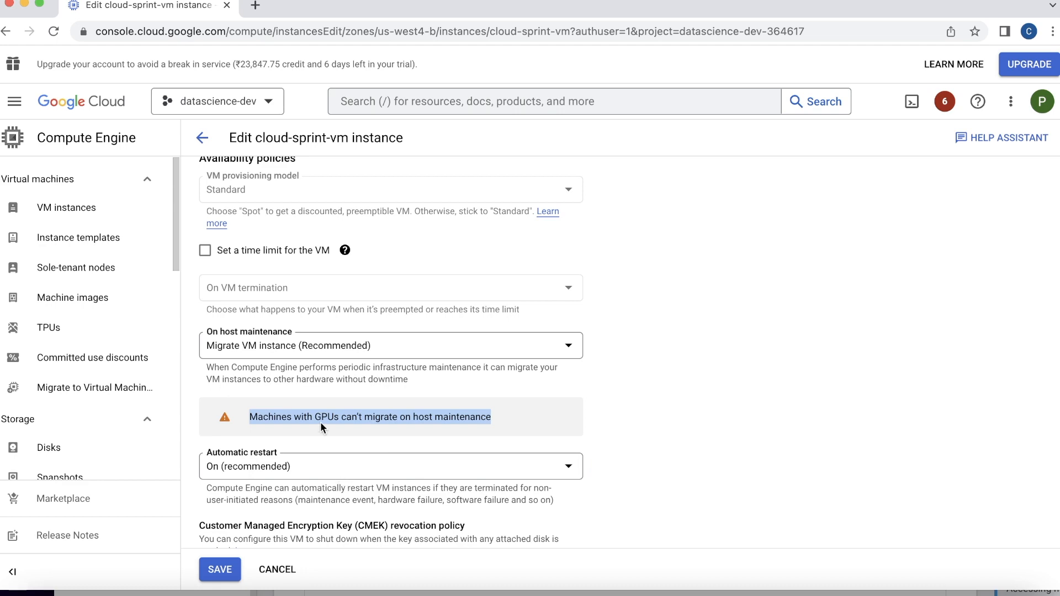
{"action": "left_click", "coordinate": [327, 352]}
{"action": "left_click", "coordinate": [326, 379]}
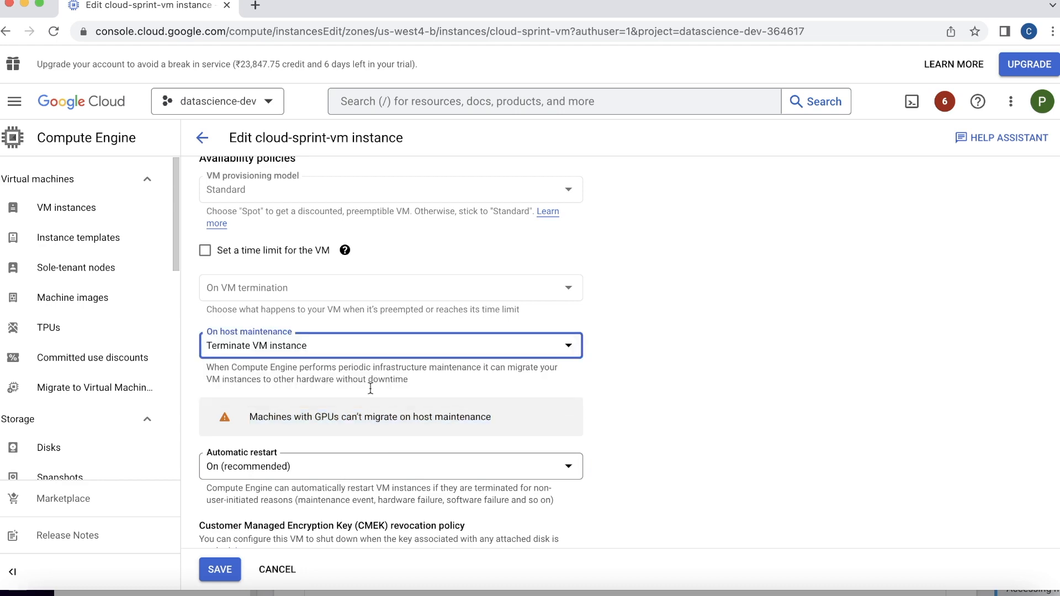
{"action": "scroll", "coordinate": [694, 458], "scroll_direction": "down", "scroll_amount": 5}
{"action": "scroll", "coordinate": [670, 445], "scroll_direction": "down", "scroll_amount": 3}
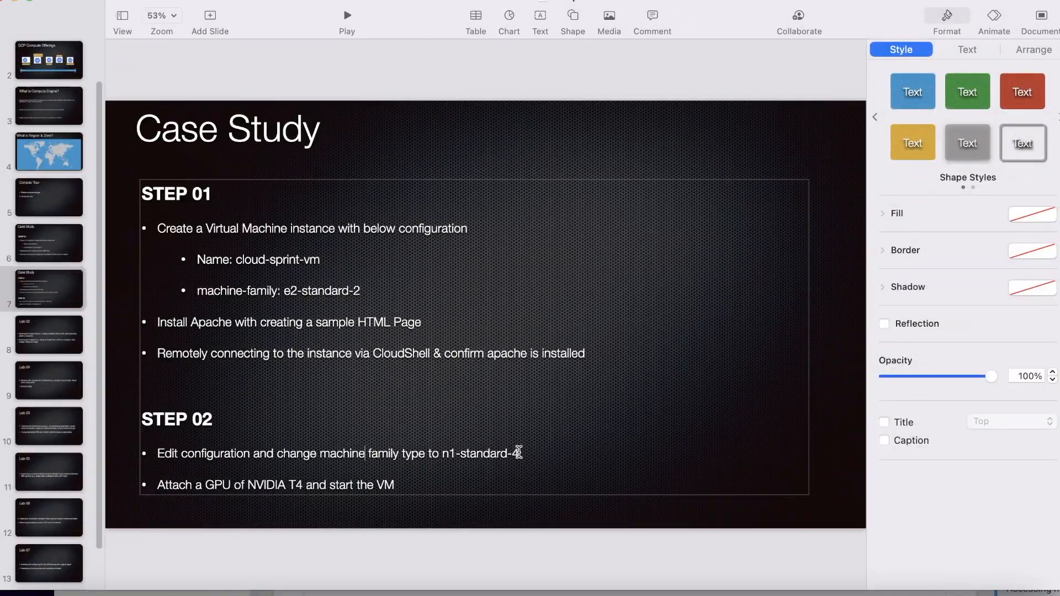
Compare the machine type and GPU required in STEP 02 of the Keynote slide with cloud-sprint-vm's machine configuration details in Google Chrome.
{"action": "left_click_drag", "start_coordinate": [520, 452], "coordinate": [442, 453]}
{"action": "left_click_drag", "start_coordinate": [241, 480], "coordinate": [303, 482]}
{"action": "key", "text": "super+Tab"}
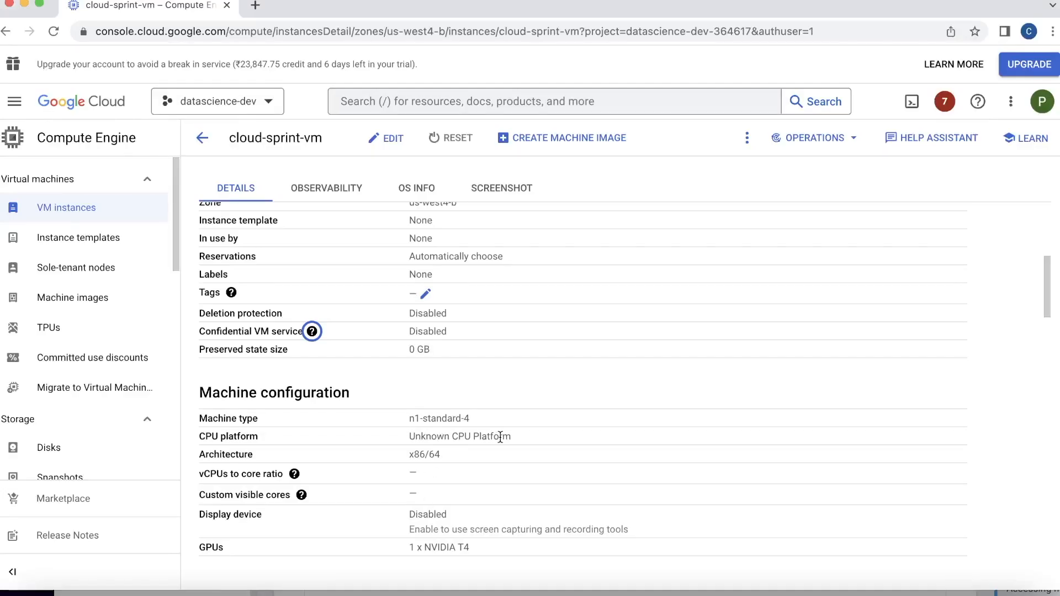
{"action": "scroll", "coordinate": [419, 447], "scroll_direction": "down", "scroll_amount": 2}
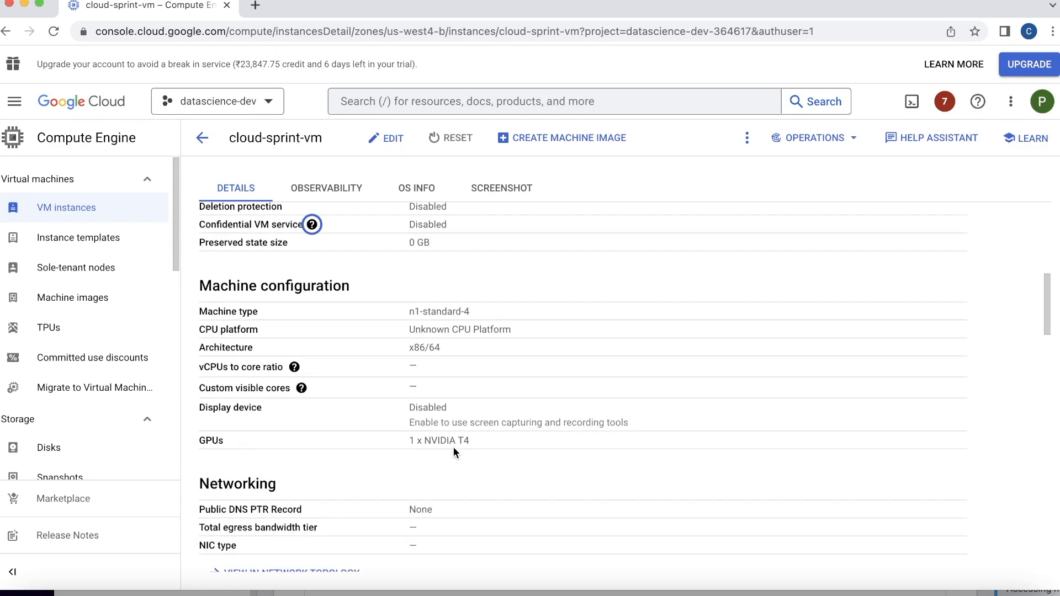
{"action": "left_click_drag", "start_coordinate": [409, 312], "coordinate": [503, 315]}
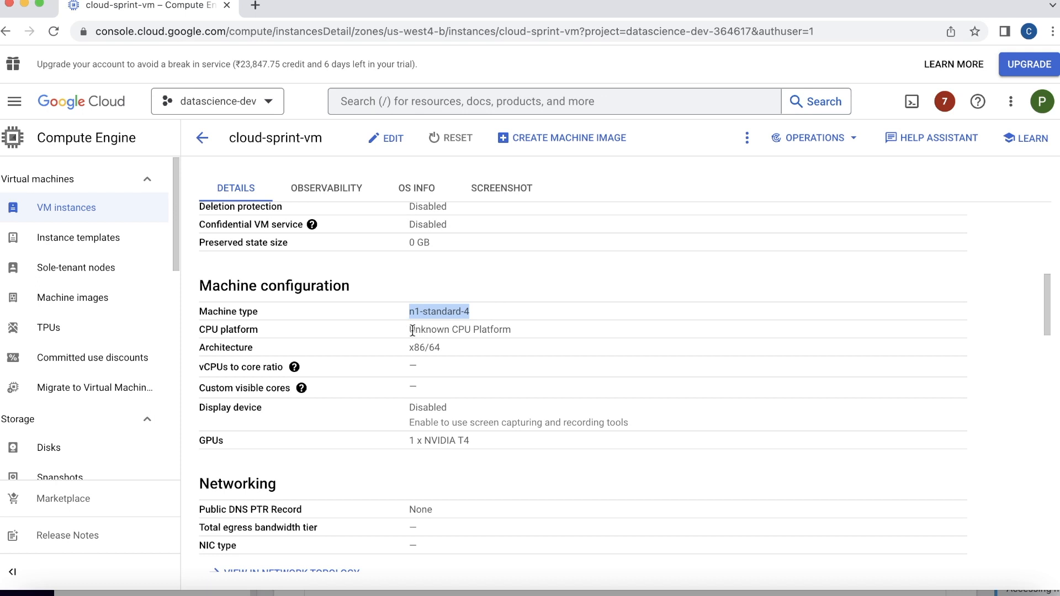
{"action": "left_click_drag", "start_coordinate": [409, 440], "coordinate": [499, 445]}
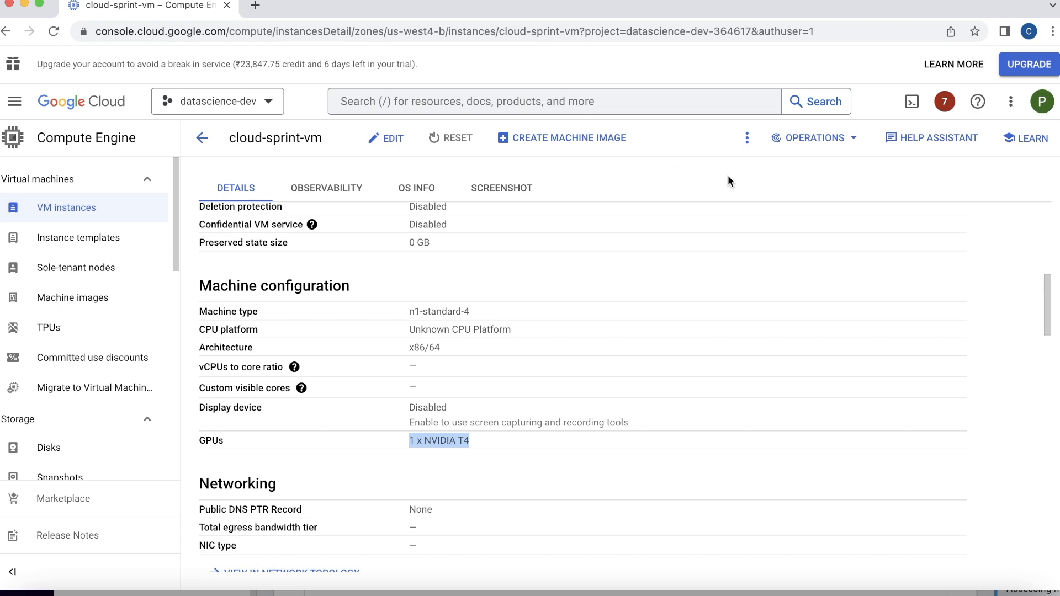
Start the cloud-sprint-vm instance and switch to the Case Study slide in Keynote.
{"action": "left_click", "coordinate": [747, 137]}
{"action": "left_click", "coordinate": [762, 214]}
{"action": "left_click", "coordinate": [712, 372]}
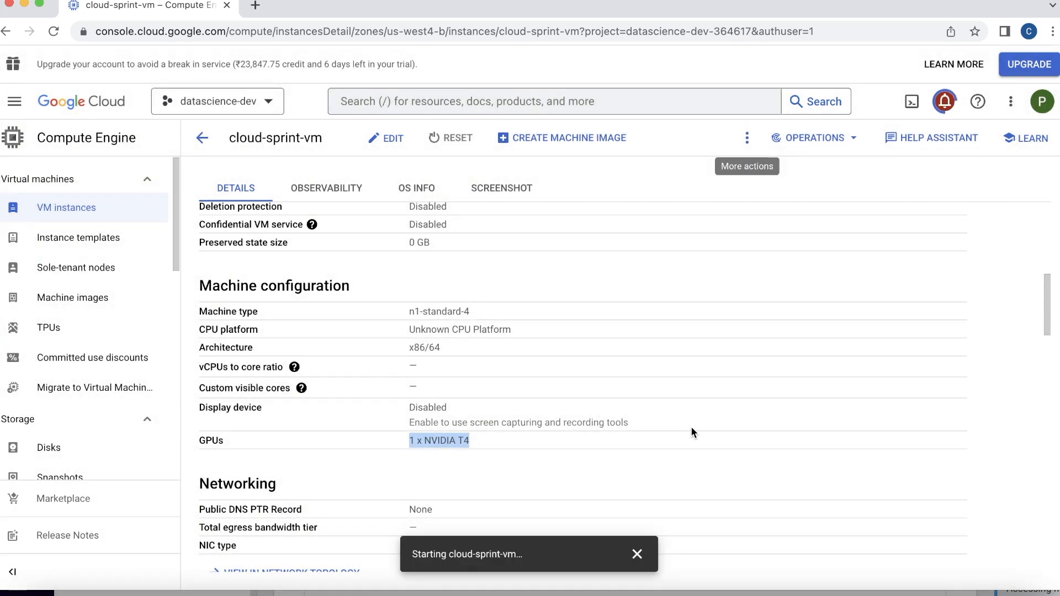
{"action": "key", "text": "super+Tab"}
{"action": "left_click", "coordinate": [358, 300]}
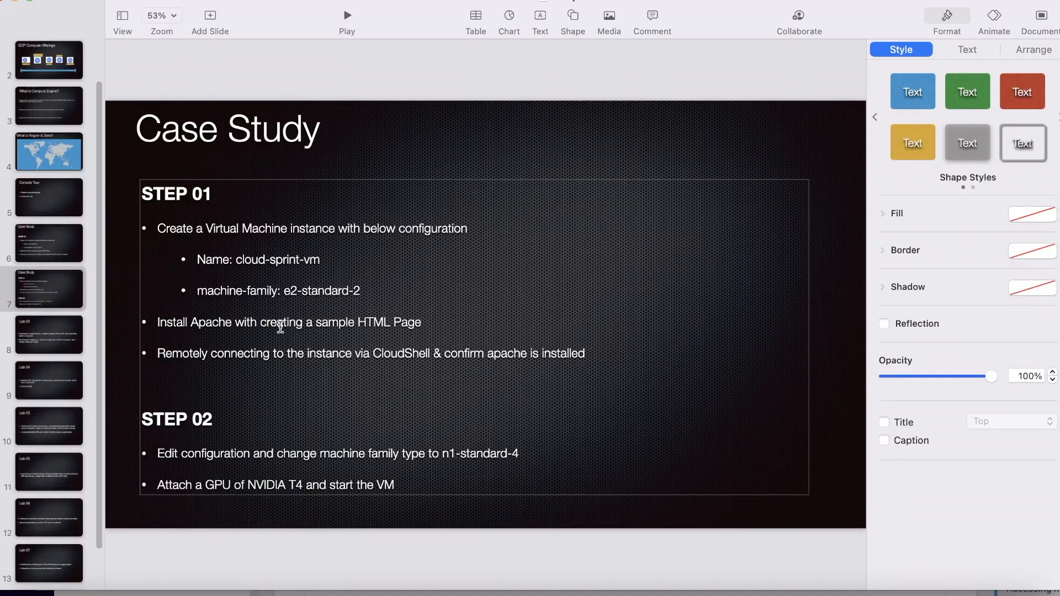